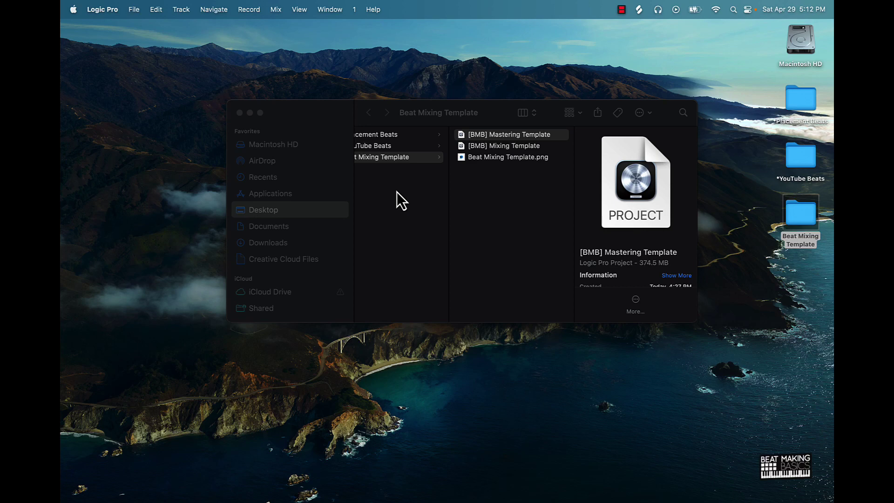
- Open the [BMB] Mixing Template project and save it as a project template under the same name, replacing the existing template
{"action": "double_click", "coordinate": [505, 146]}
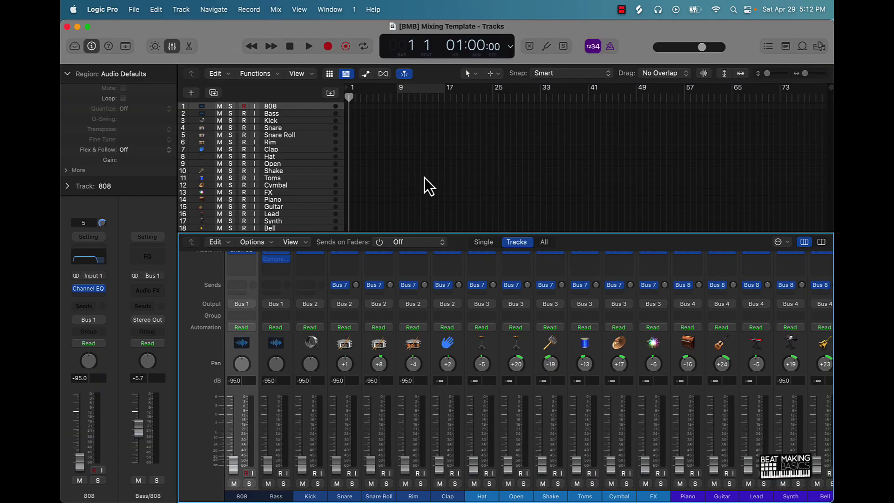
{"action": "scroll", "coordinate": [373, 275], "scroll_direction": "up", "scroll_amount": 5}
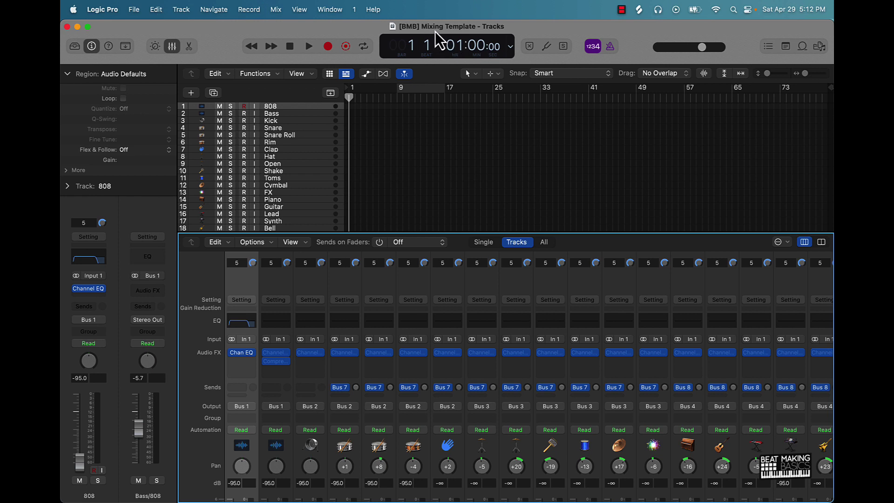
{"action": "left_click", "coordinate": [134, 9]}
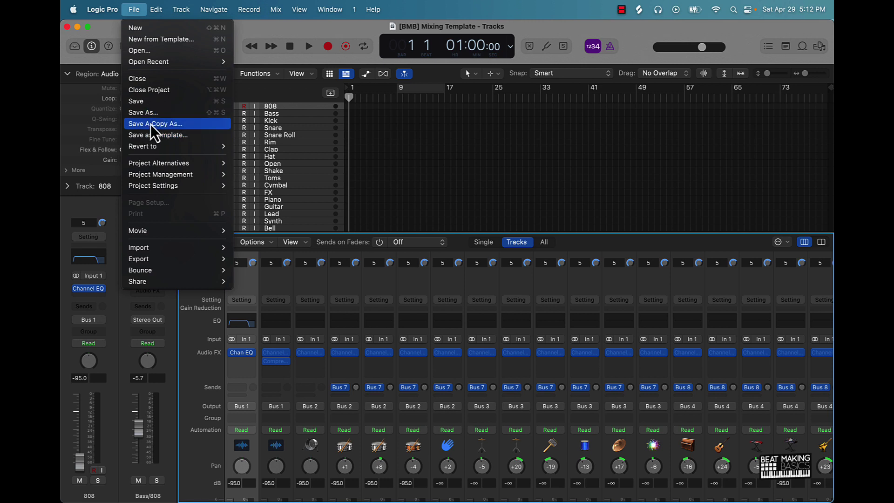
{"action": "left_click", "coordinate": [168, 136]}
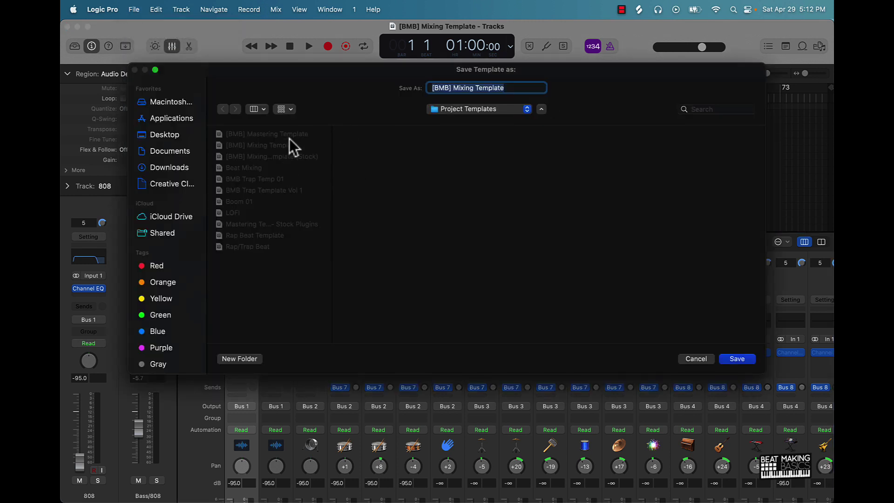
{"action": "left_click", "coordinate": [743, 361]}
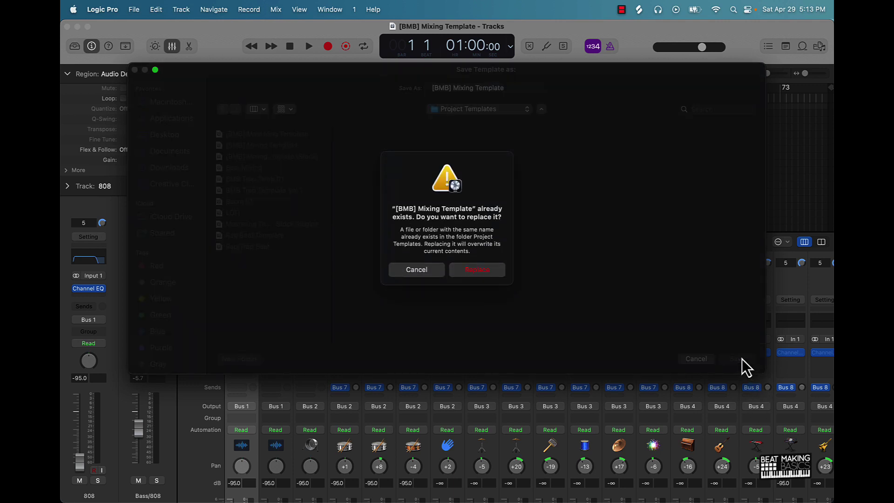
{"action": "left_click", "coordinate": [479, 275]}
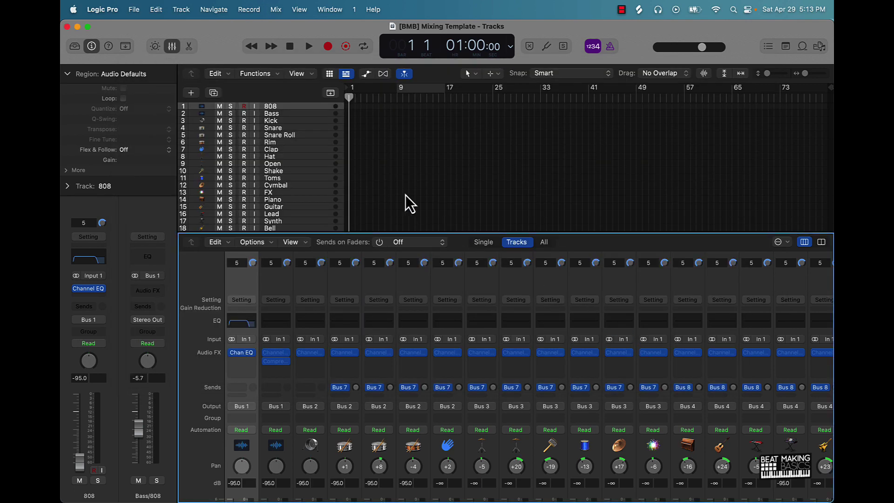
- Select every track in turn from 808 down to Beat Tag to load the inactive plug-ins
{"action": "scroll", "coordinate": [359, 298], "scroll_direction": "down", "scroll_amount": 5}
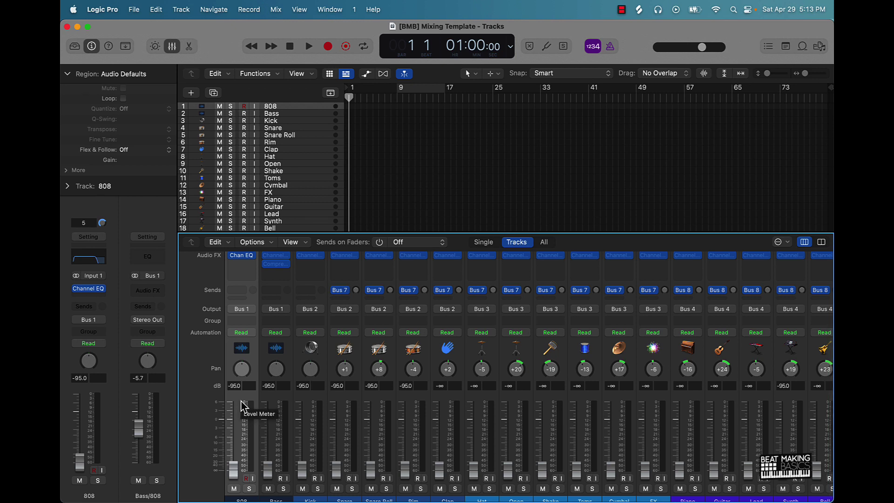
{"action": "key", "text": "Down"}
{"action": "key", "text": "Down"}
{"action": "key", "text": "Down"}
{"action": "key", "text": "Down"}
{"action": "key", "text": "Down"}
{"action": "key", "text": "Down"}
{"action": "key", "text": "Down"}
{"action": "key", "text": "Down"}
{"action": "key", "text": "Down"}
{"action": "key", "text": "Down"}
{"action": "key", "text": "Down"}
{"action": "key", "text": "Down"}
{"action": "key", "text": "Down"}
{"action": "key", "text": "Down"}
{"action": "key", "text": "Down"}
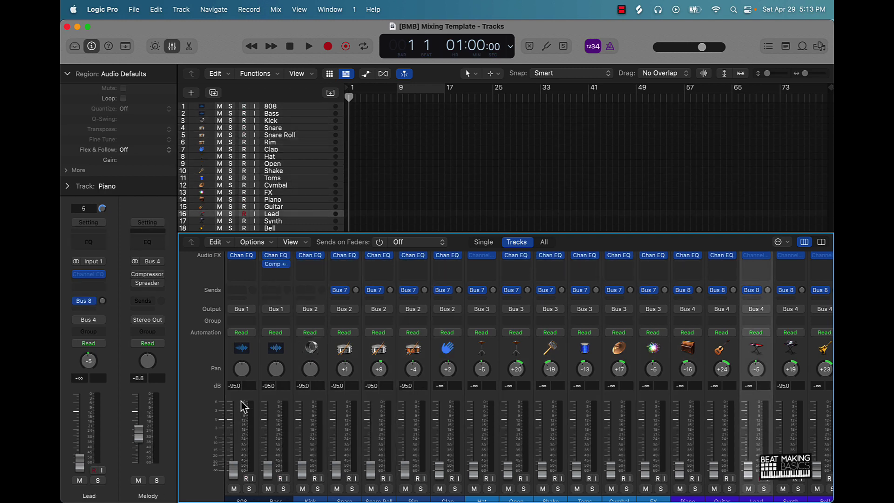
{"action": "key", "text": "Down"}
{"action": "key", "text": "Down"}
{"action": "key", "text": "Down"}
{"action": "key", "text": "Down"}
{"action": "key", "text": "Down"}
{"action": "key", "text": "Down"}
{"action": "key", "text": "Down"}
{"action": "key", "text": "Down"}
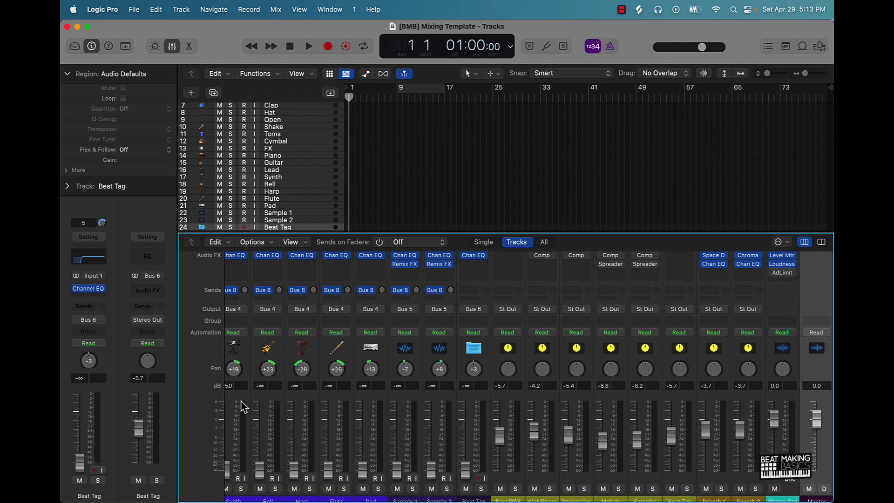
- Activate the Hat channel's unloaded Channel EQ and check its curve in the plug-in window
{"action": "scroll", "coordinate": [322, 370], "scroll_direction": "up", "scroll_amount": 5}
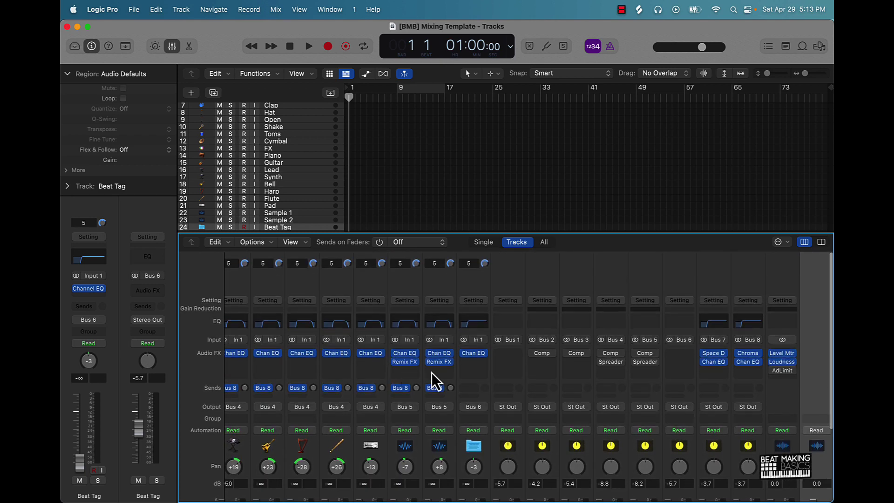
{"action": "scroll", "coordinate": [230, 354], "scroll_direction": "left", "scroll_amount": 15}
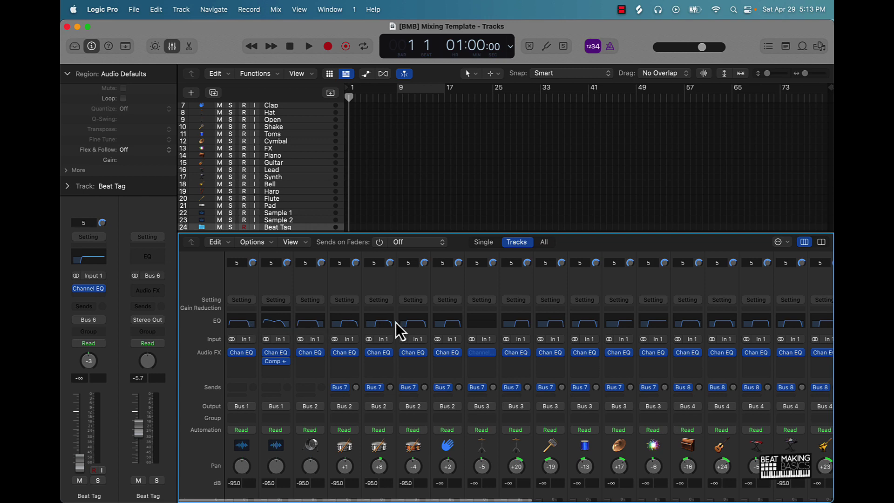
{"action": "scroll", "coordinate": [501, 337], "scroll_direction": "down", "scroll_amount": 5}
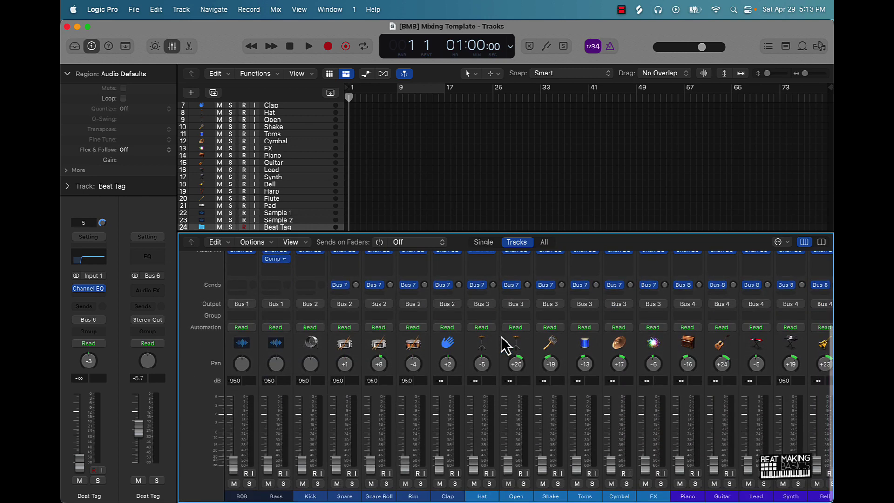
{"action": "scroll", "coordinate": [501, 337], "scroll_direction": "up", "scroll_amount": 4}
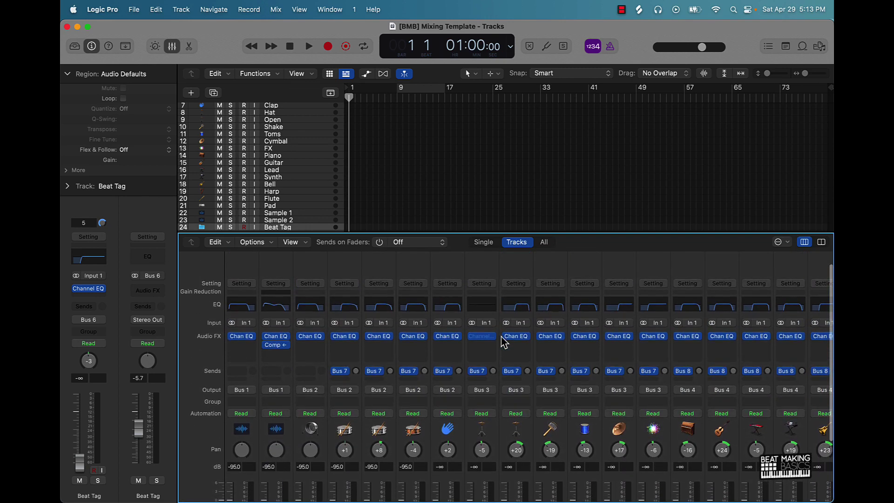
{"action": "scroll", "coordinate": [475, 336], "scroll_direction": "right", "scroll_amount": 2}
{"action": "left_click", "coordinate": [471, 336]}
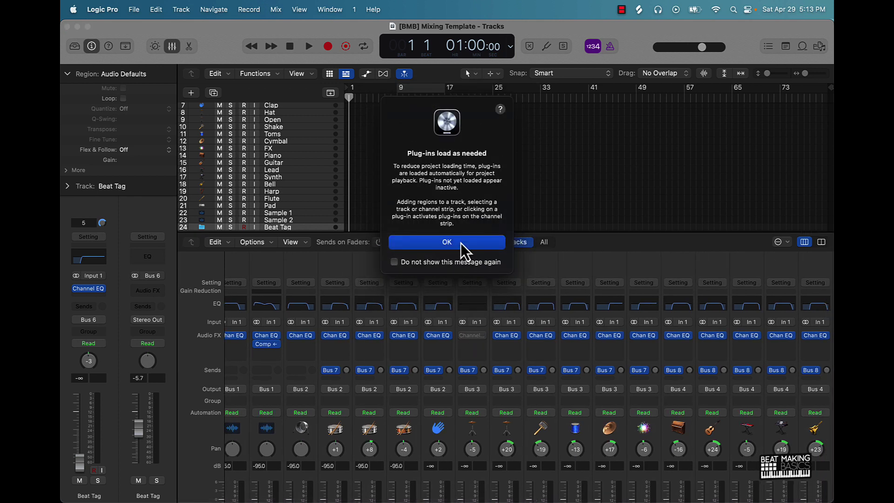
{"action": "left_click", "coordinate": [460, 243]}
{"action": "left_click", "coordinate": [473, 345]}
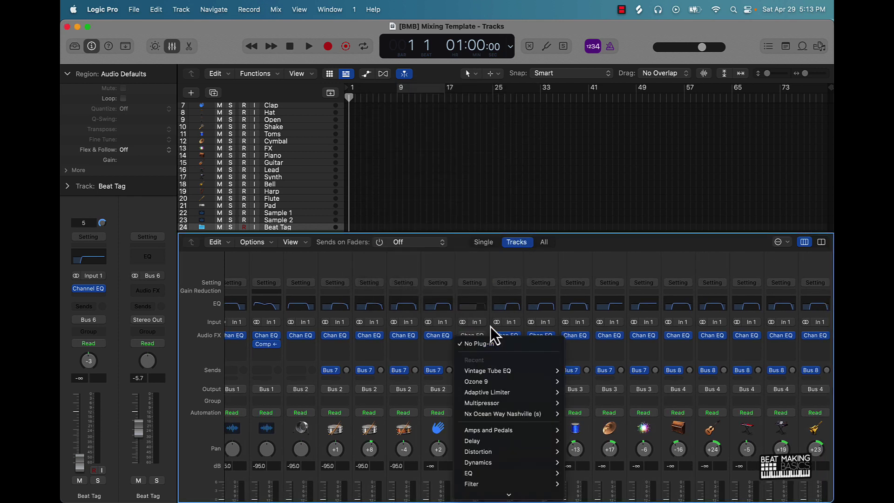
{"action": "left_click", "coordinate": [473, 310]}
{"action": "left_click", "coordinate": [462, 336]}
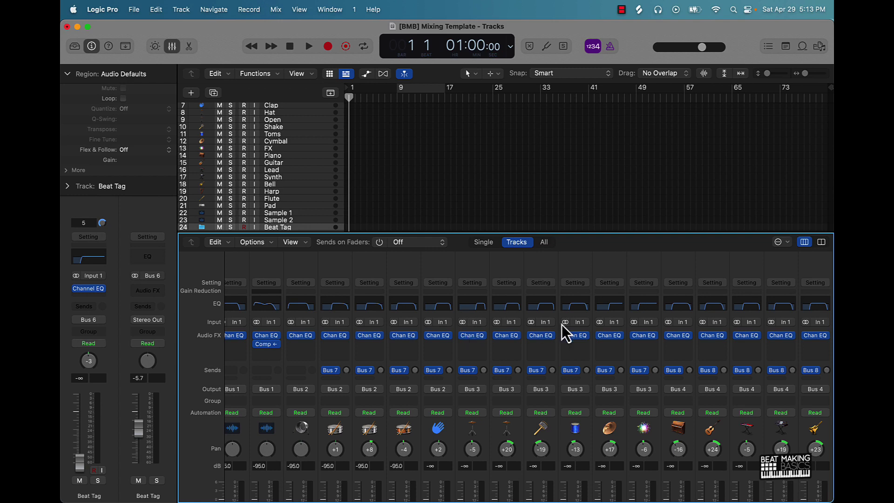
{"action": "left_click", "coordinate": [472, 309]}
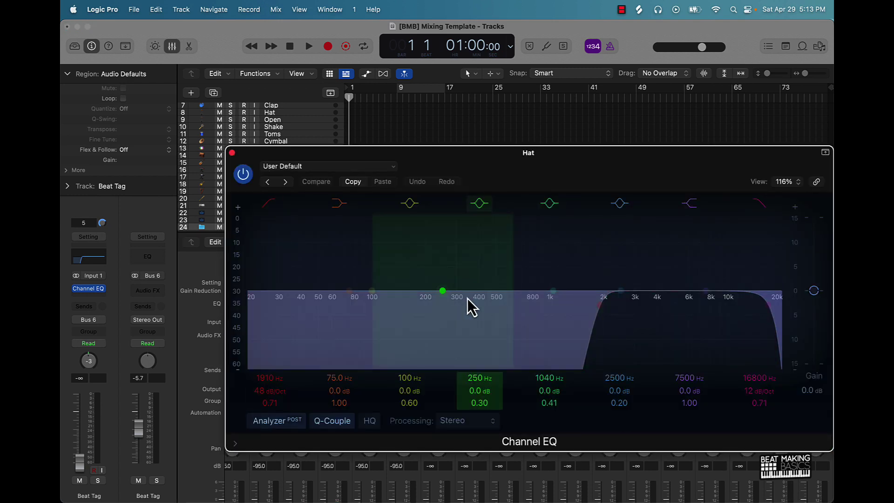
{"action": "left_click", "coordinate": [232, 152]}
- Examine the pan positions, faders and colour grouping of the instrument channels from 808 to Beat Tag in the mixer
{"action": "scroll", "coordinate": [382, 368], "scroll_direction": "down", "scroll_amount": 3}
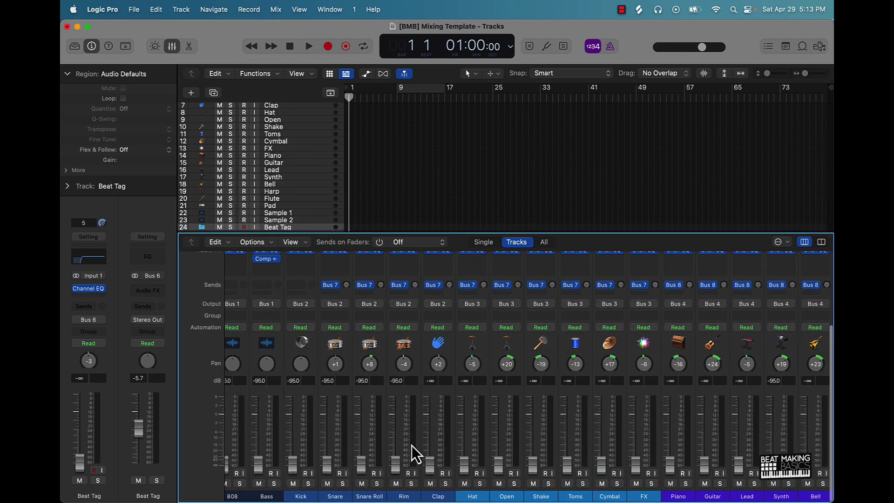
{"action": "left_click_drag", "start_coordinate": [334, 362], "coordinate": [333, 361]}
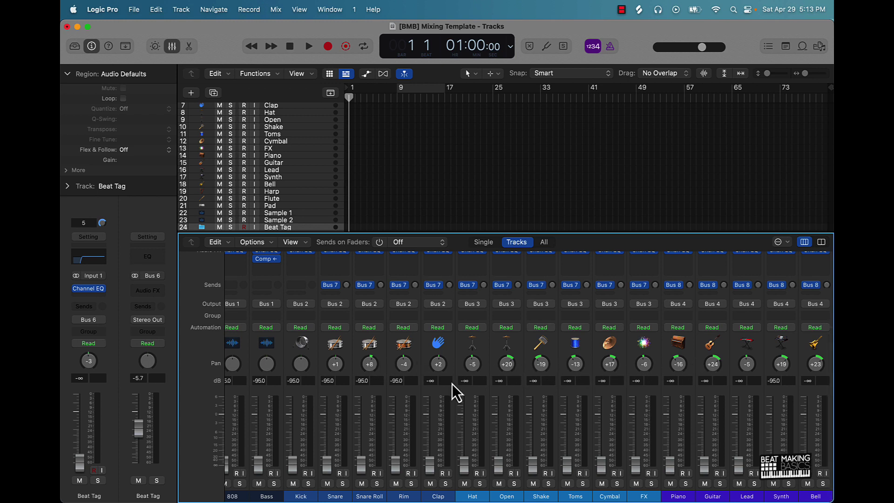
{"action": "scroll", "coordinate": [540, 470], "scroll_direction": "right", "scroll_amount": 4}
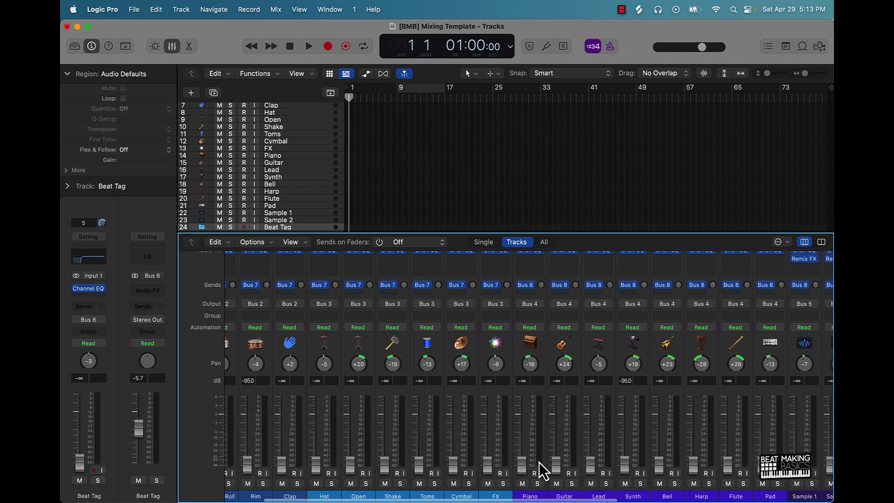
{"action": "scroll", "coordinate": [541, 461], "scroll_direction": "right", "scroll_amount": 4}
{"action": "scroll", "coordinate": [542, 460], "scroll_direction": "left", "scroll_amount": 10}
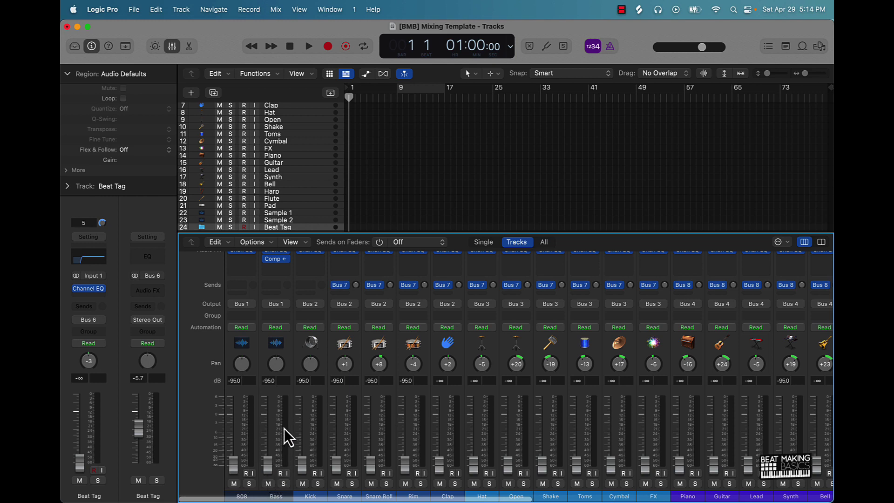
{"action": "left_click", "coordinate": [394, 205]}
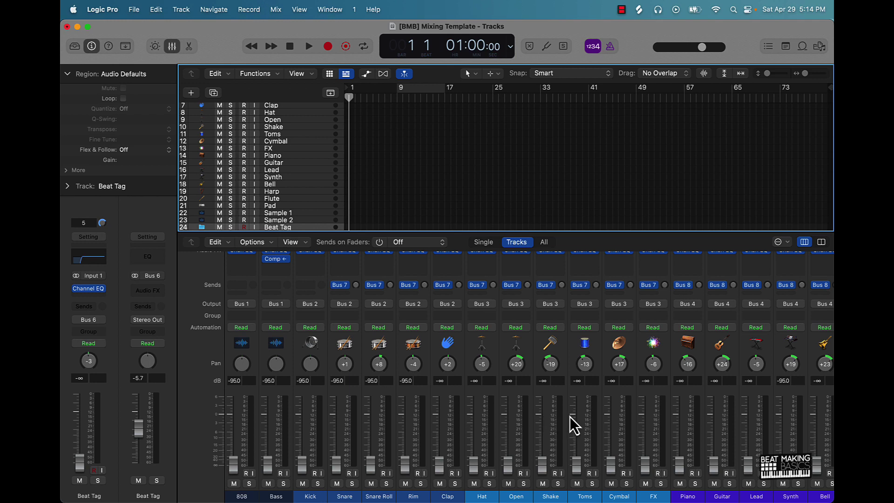
{"action": "scroll", "coordinate": [647, 418], "scroll_direction": "right", "scroll_amount": 10}
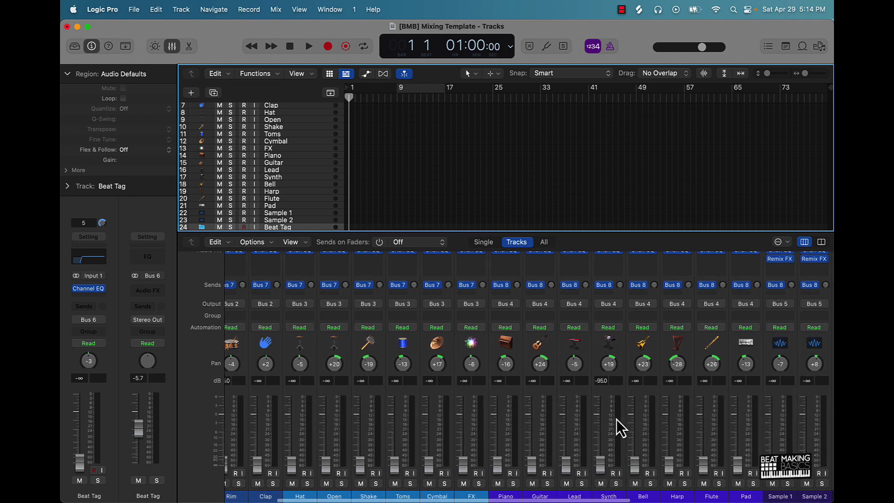
{"action": "scroll", "coordinate": [341, 429], "scroll_direction": "right", "scroll_amount": 3}
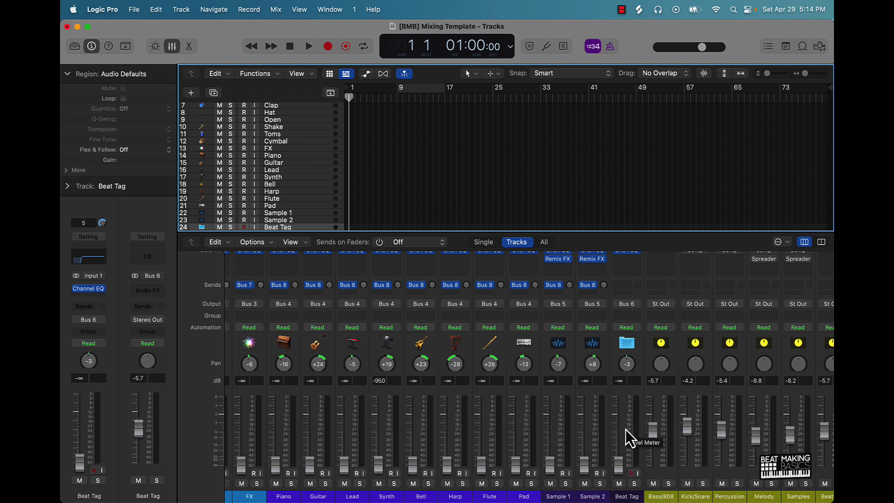
{"action": "scroll", "coordinate": [485, 420], "scroll_direction": "left", "scroll_amount": 3}
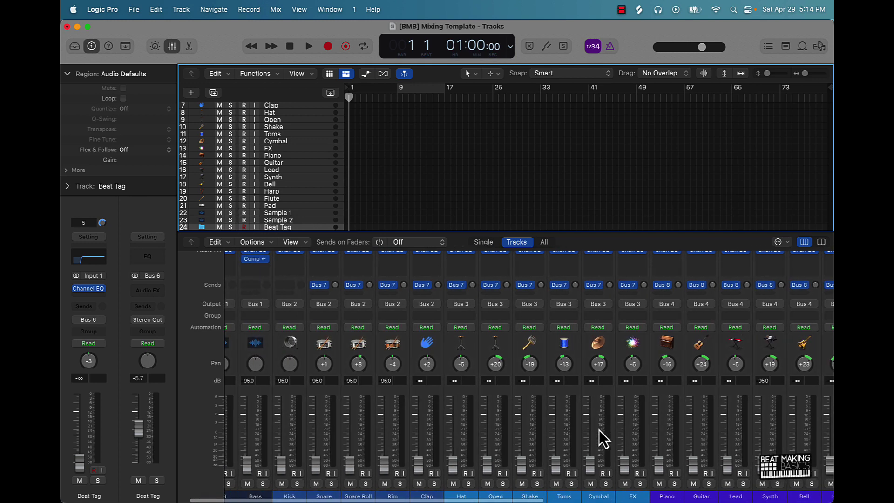
- Inspect the bus channels, selecting Bass/808, Kick/Snare and Percussion, and view the effects on Reverb 1 and Reverb 2
{"action": "scroll", "coordinate": [599, 430], "scroll_direction": "right", "scroll_amount": 7}
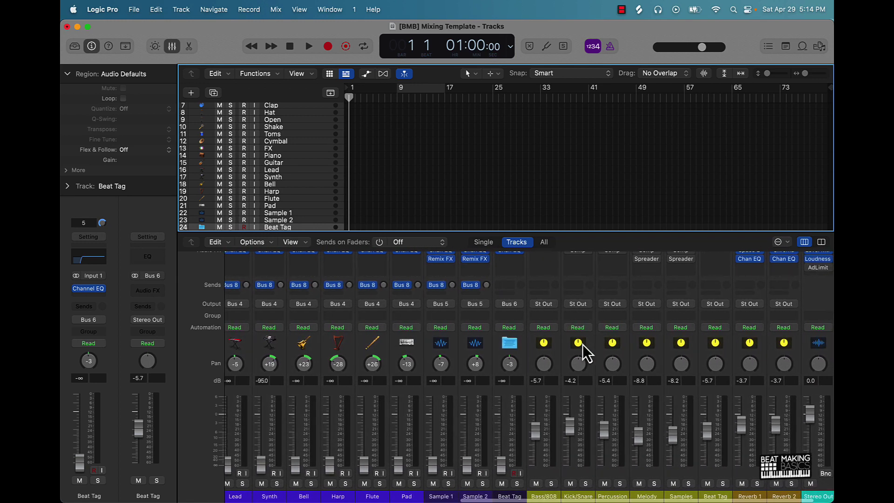
{"action": "scroll", "coordinate": [569, 437], "scroll_direction": "right", "scroll_amount": 2}
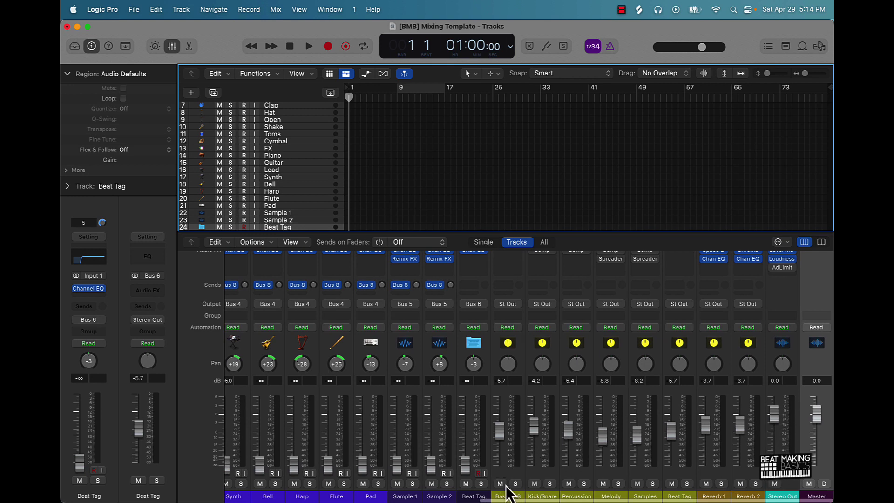
{"action": "left_click", "coordinate": [508, 464]}
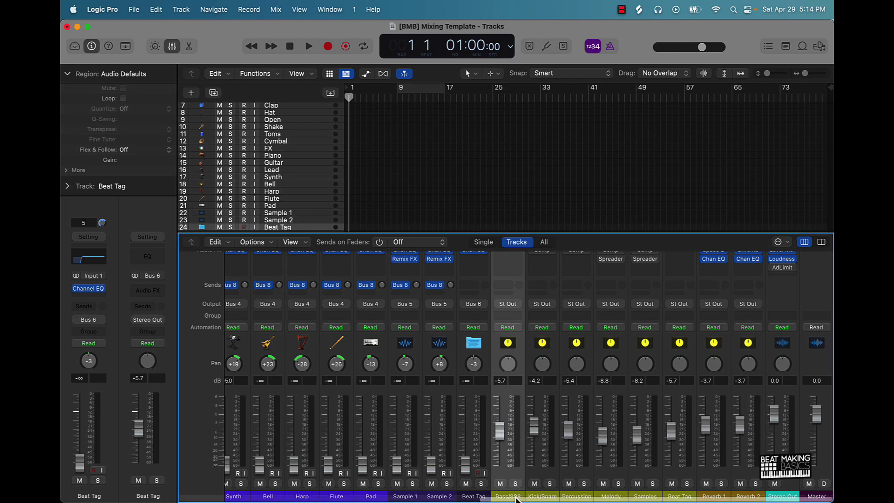
{"action": "left_click", "coordinate": [548, 471]}
{"action": "left_click", "coordinate": [578, 471]}
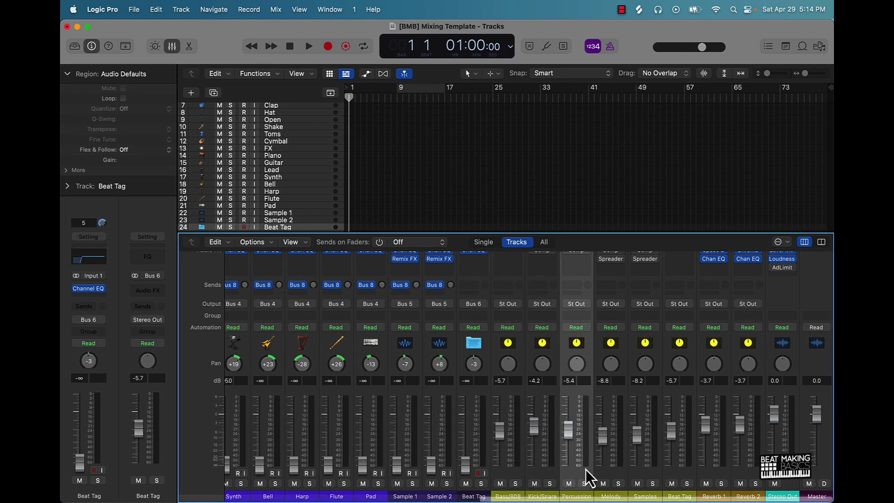
{"action": "left_click", "coordinate": [607, 204]}
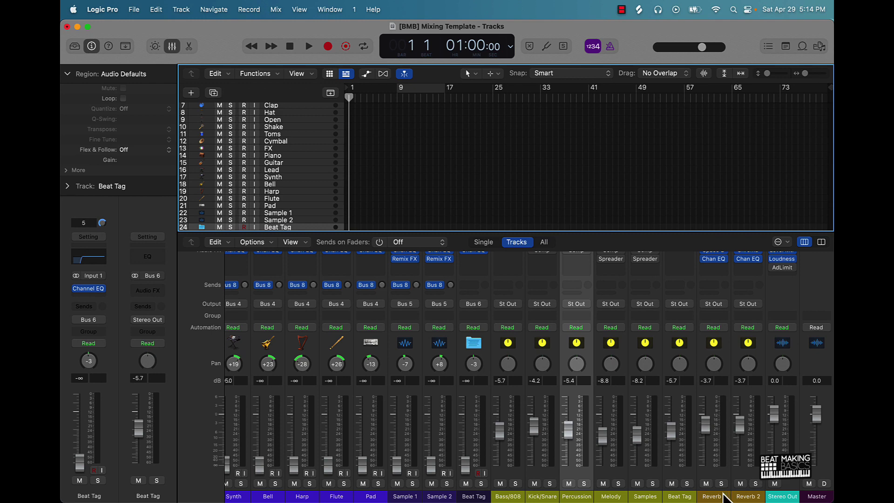
{"action": "scroll", "coordinate": [724, 489], "scroll_direction": "up", "scroll_amount": 3}
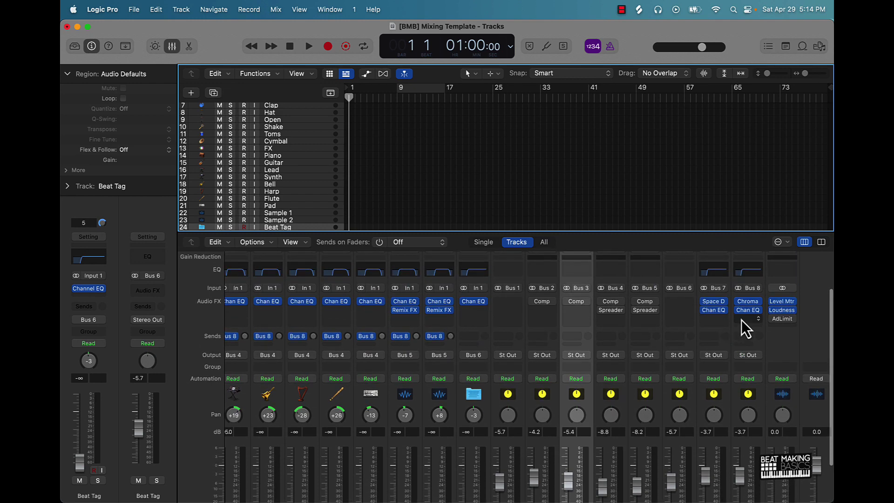
- Review the Bus 7 and Bus 8 sends on the drum and melody channels
{"action": "scroll", "coordinate": [409, 270], "scroll_direction": "left", "scroll_amount": 10}
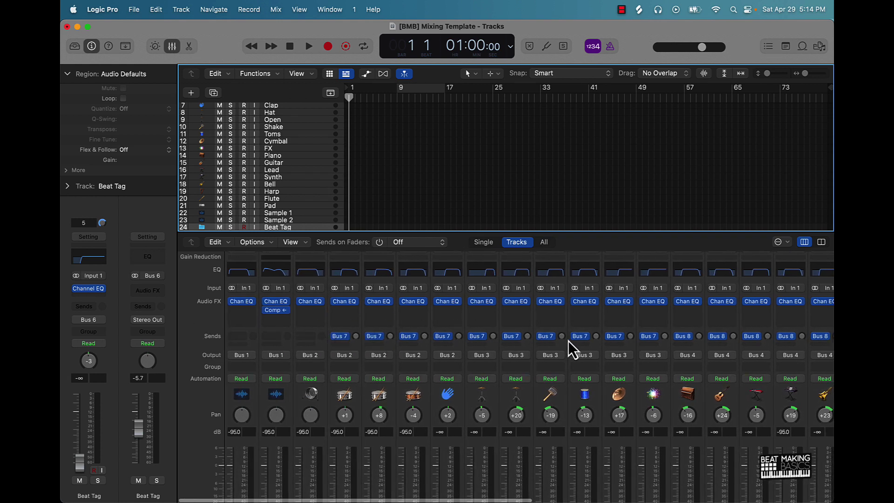
{"action": "scroll", "coordinate": [537, 349], "scroll_direction": "down", "scroll_amount": 3}
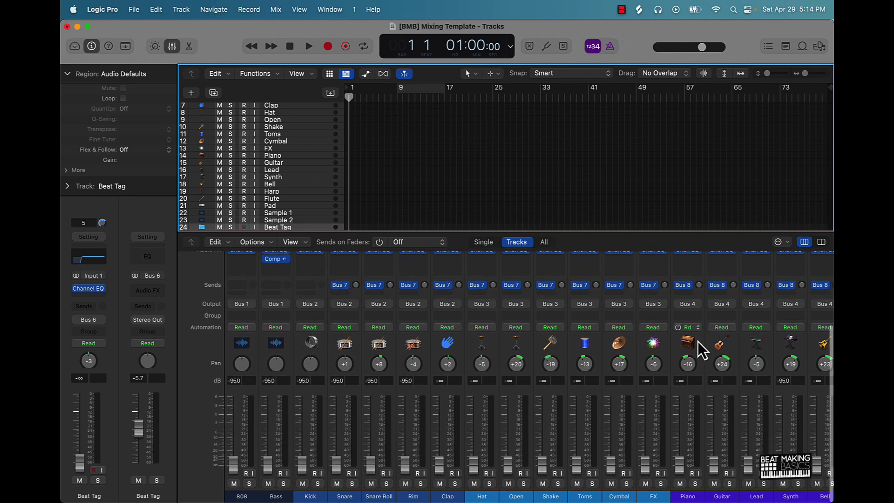
{"action": "scroll", "coordinate": [588, 437], "scroll_direction": "right", "scroll_amount": 5}
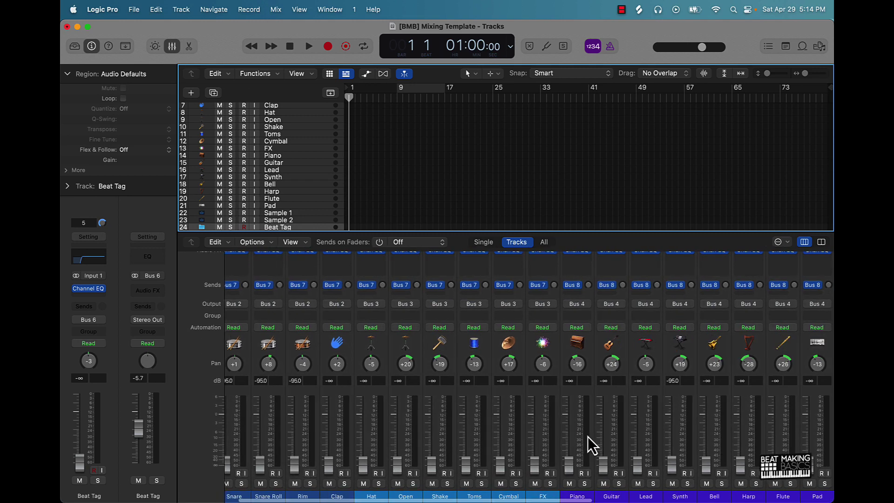
{"action": "scroll", "coordinate": [588, 437], "scroll_direction": "right", "scroll_amount": 3}
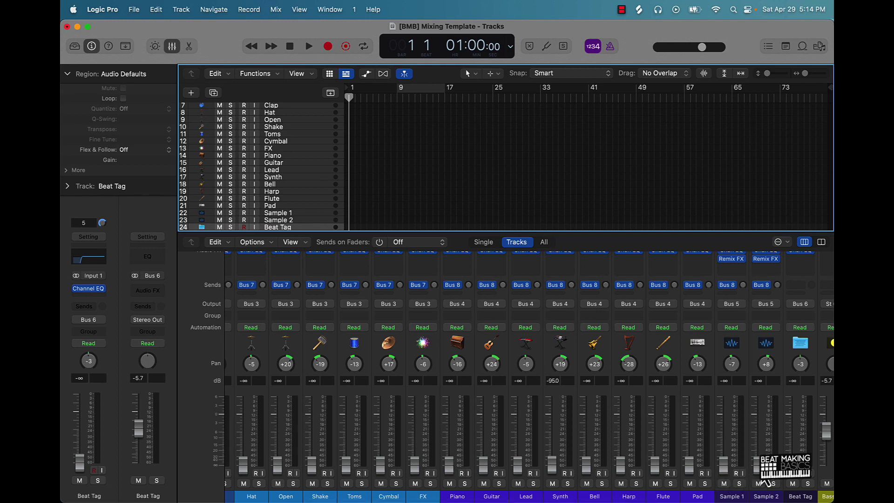
- Inspect the Adaptive Limiter on the Stereo Out channel, bypass it and close its plug-in window
{"action": "scroll", "coordinate": [740, 469], "scroll_direction": "right", "scroll_amount": 8}
{"action": "scroll", "coordinate": [734, 459], "scroll_direction": "up", "scroll_amount": 3}
{"action": "scroll", "coordinate": [722, 441], "scroll_direction": "up", "scroll_amount": 1}
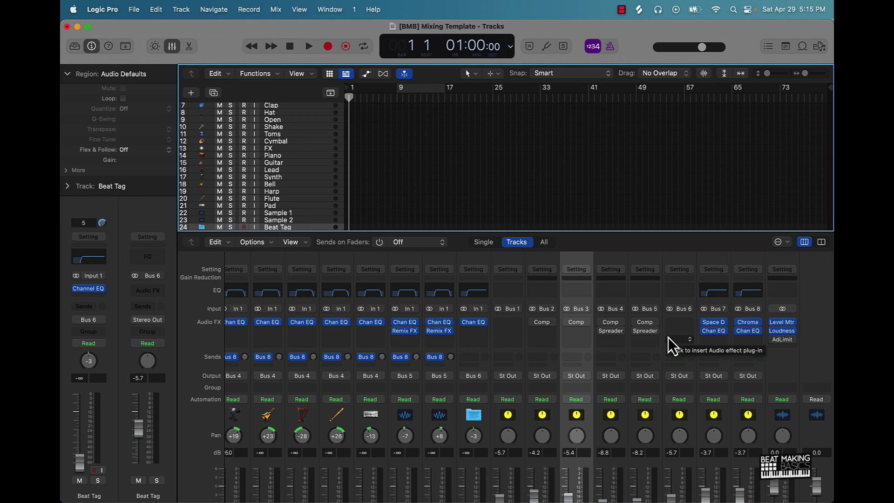
{"action": "scroll", "coordinate": [669, 337], "scroll_direction": "down", "scroll_amount": 2}
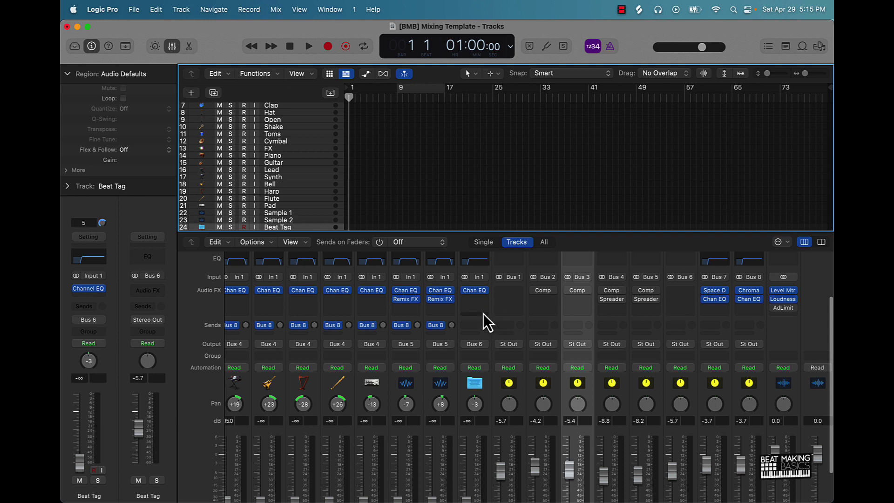
{"action": "left_click", "coordinate": [783, 308]}
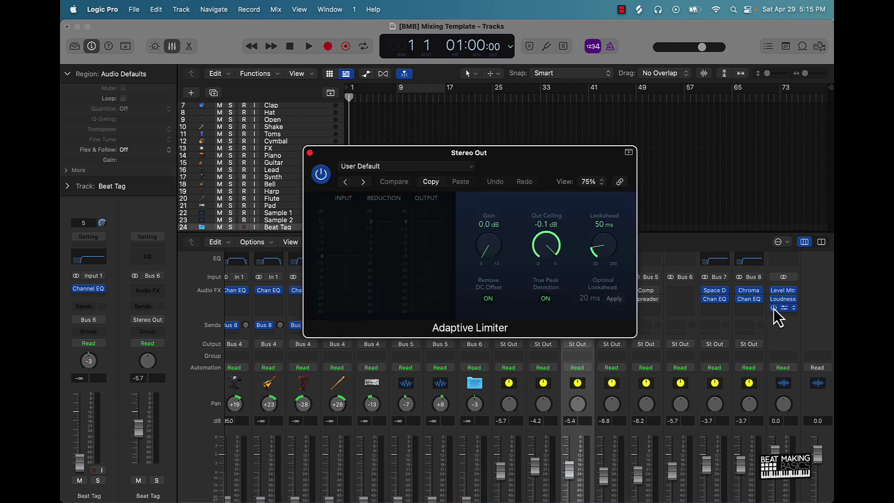
{"action": "left_click", "coordinate": [774, 308]}
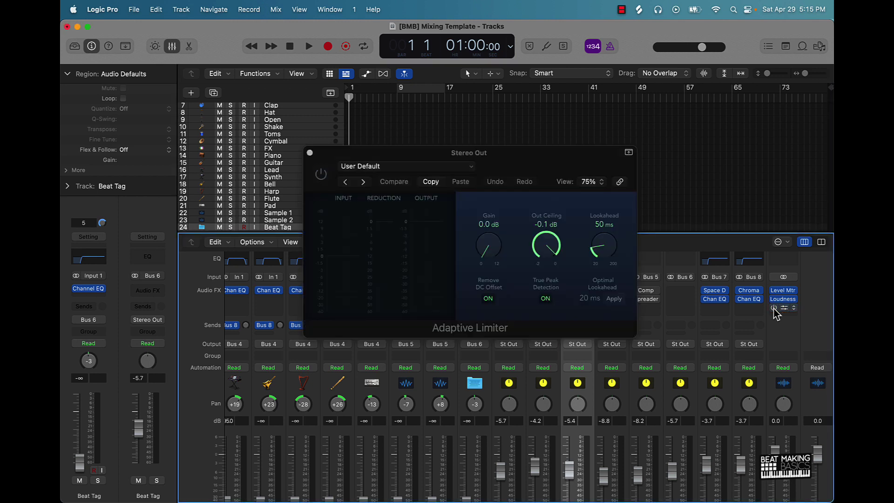
{"action": "left_click", "coordinate": [311, 154]}
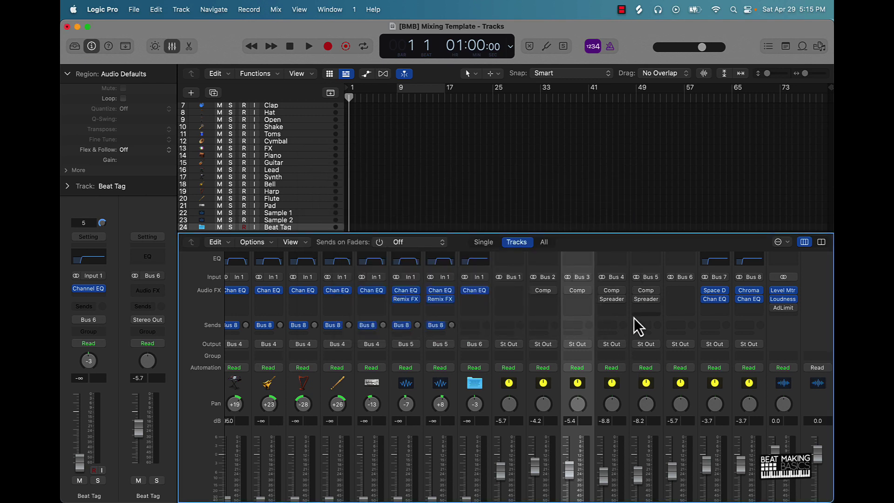
- Try the Spreader on the Melody and Samples buses, switching each one on and back off
{"action": "left_click", "coordinate": [602, 298]}
{"action": "scroll", "coordinate": [619, 382], "scroll_direction": "down", "scroll_amount": 3}
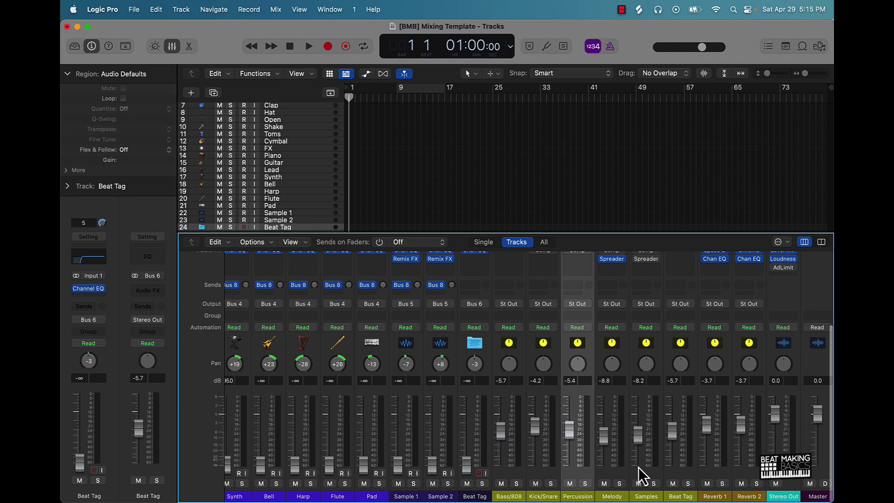
{"action": "scroll", "coordinate": [641, 460], "scroll_direction": "up", "scroll_amount": 4}
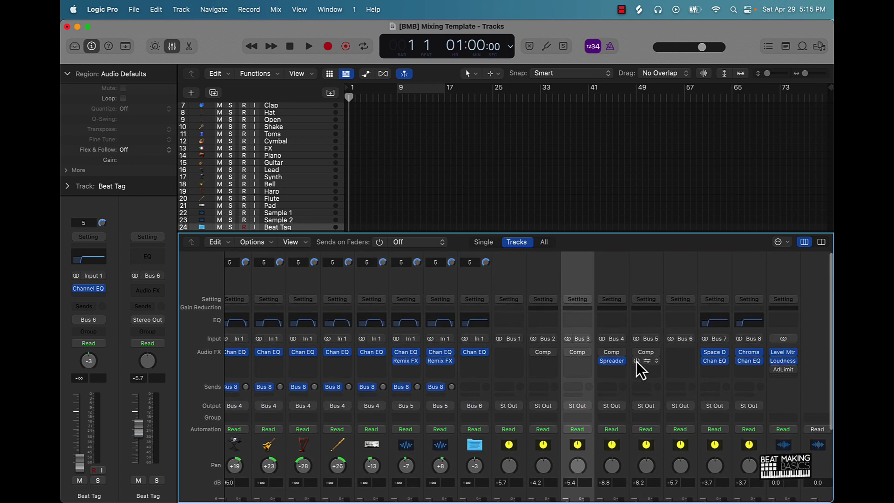
{"action": "left_click", "coordinate": [602, 361]}
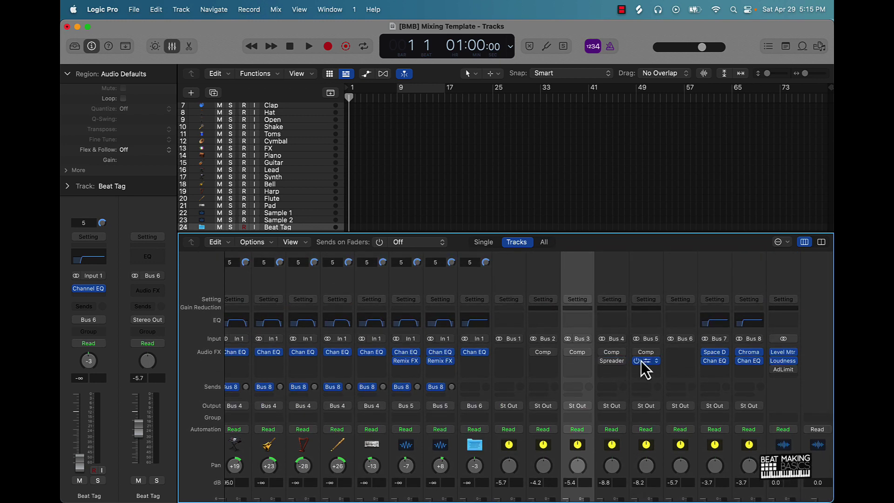
{"action": "left_click", "coordinate": [636, 361]}
{"action": "scroll", "coordinate": [606, 376], "scroll_direction": "down", "scroll_amount": 5}
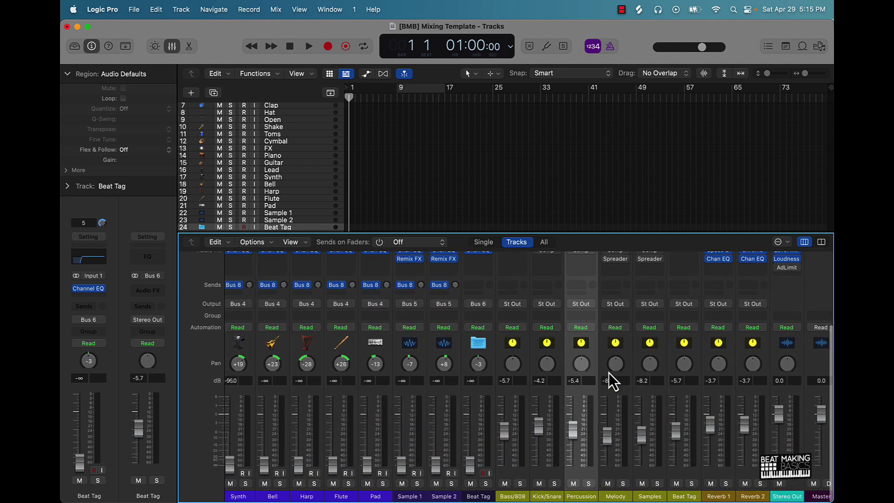
- Inspect the Bass channel's Compressor and its Side Chain source, the Kick (Audio 2), and close the plug-in window
{"action": "scroll", "coordinate": [608, 372], "scroll_direction": "left", "scroll_amount": 5}
{"action": "scroll", "coordinate": [608, 372], "scroll_direction": "up", "scroll_amount": 5}
{"action": "scroll", "coordinate": [609, 373], "scroll_direction": "left", "scroll_amount": 10}
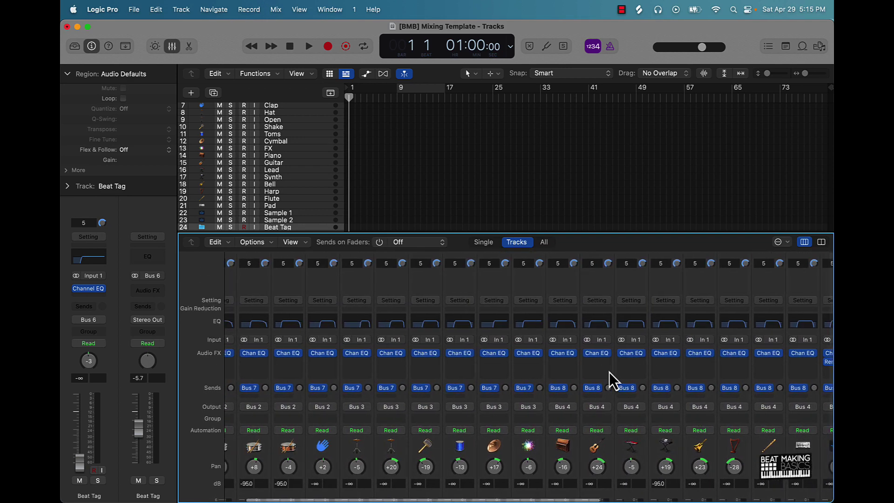
{"action": "scroll", "coordinate": [285, 390], "scroll_direction": "down", "scroll_amount": 5}
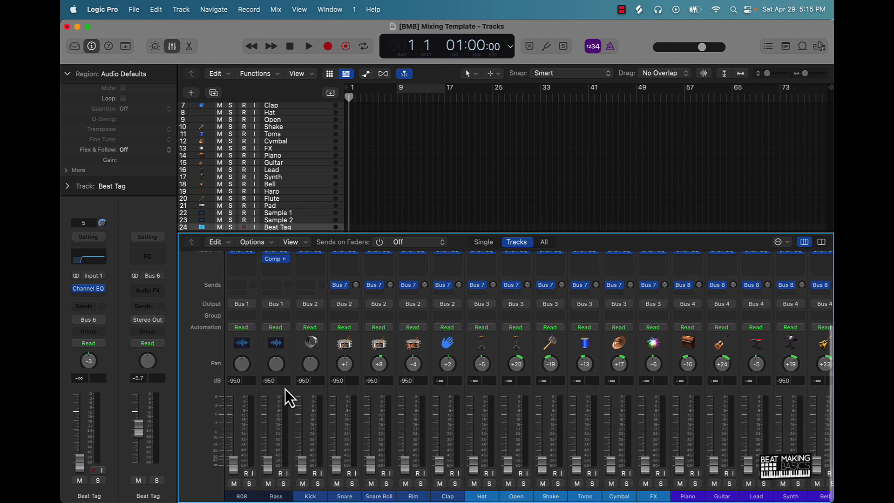
{"action": "scroll", "coordinate": [273, 433], "scroll_direction": "up", "scroll_amount": 5}
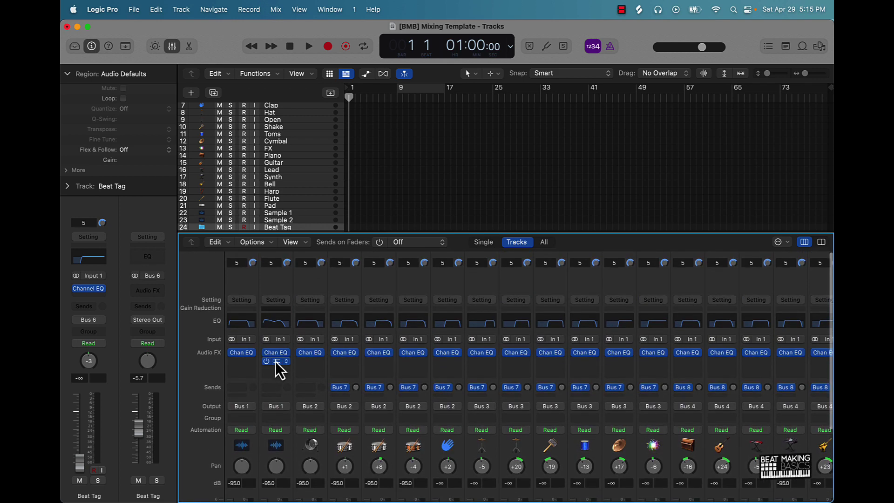
{"action": "left_click", "coordinate": [282, 363]}
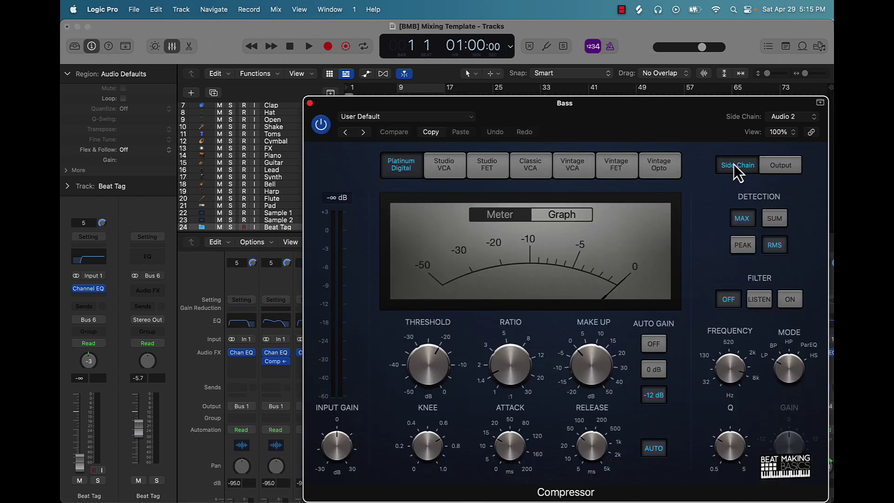
{"action": "left_click", "coordinate": [790, 116]}
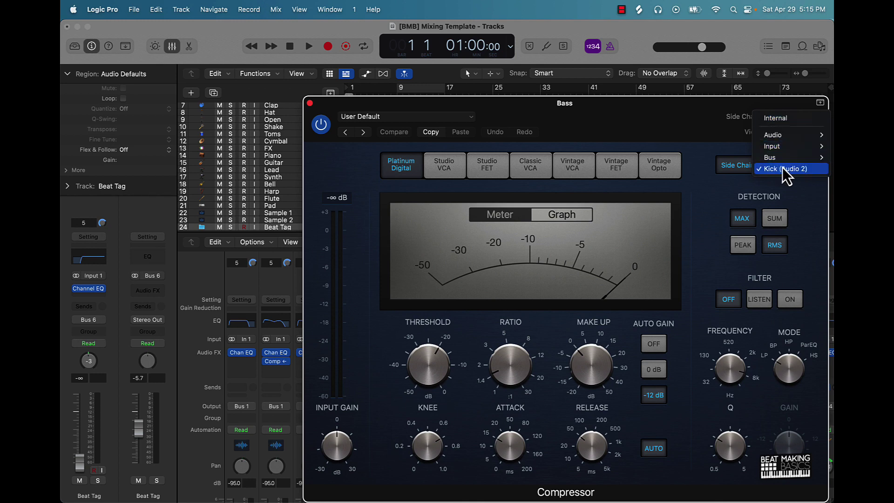
{"action": "left_click", "coordinate": [700, 119]}
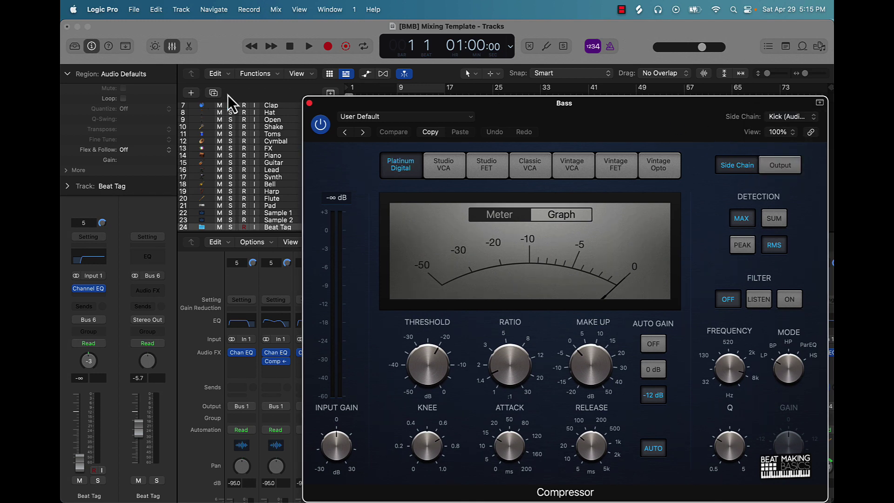
{"action": "left_click", "coordinate": [309, 103]}
- Review the track list from 808 to Beat Tag and hide the mixer and the inspector
{"action": "scroll", "coordinate": [336, 159], "scroll_direction": "down", "scroll_amount": 3}
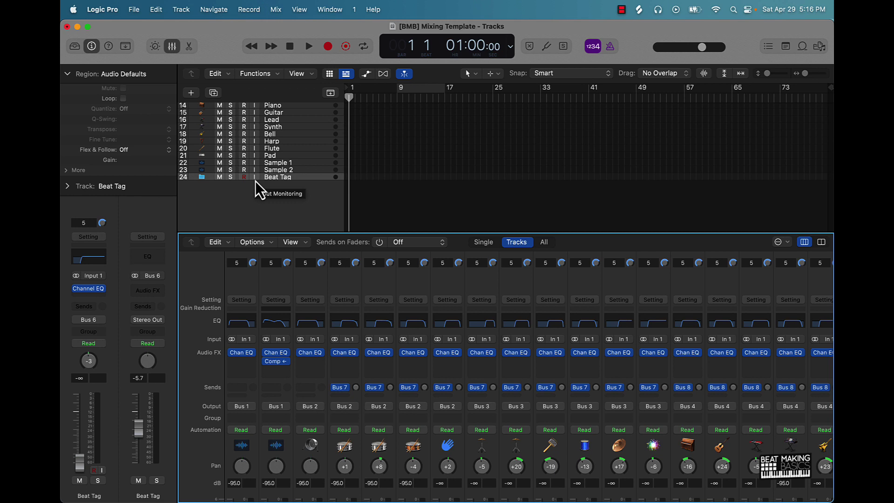
{"action": "scroll", "coordinate": [264, 175], "scroll_direction": "up", "scroll_amount": 5}
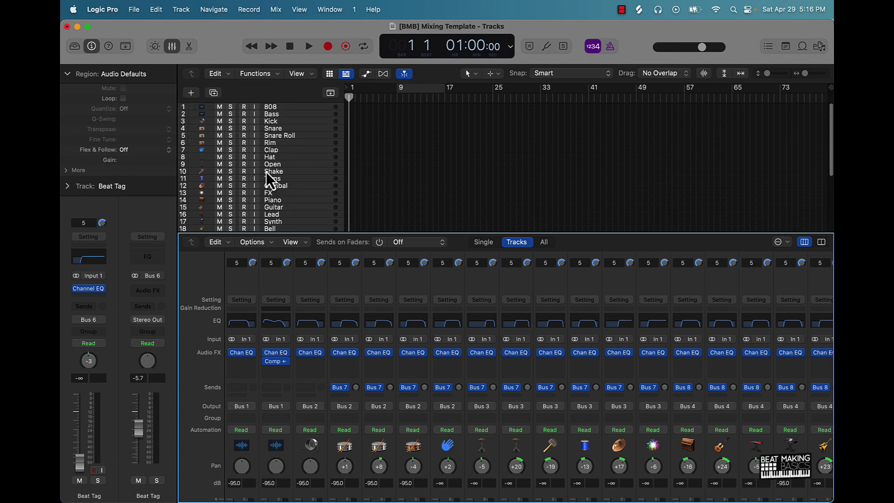
{"action": "scroll", "coordinate": [275, 154], "scroll_direction": "down", "scroll_amount": 5}
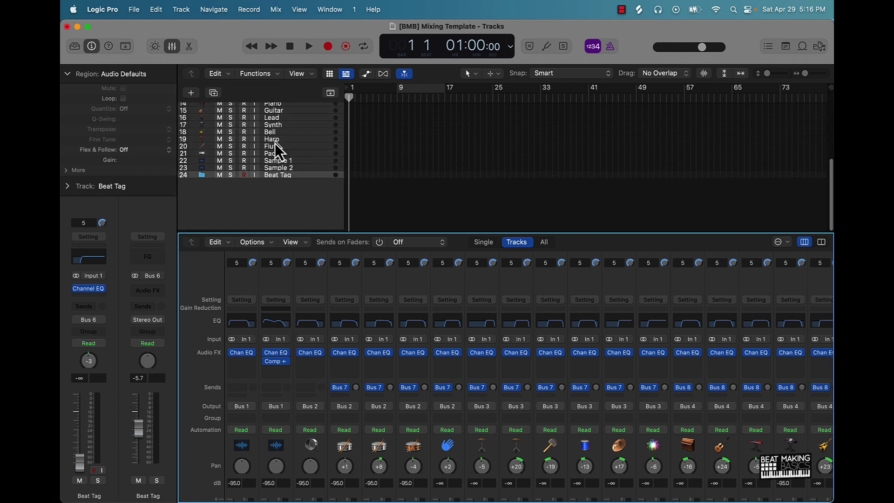
{"action": "scroll", "coordinate": [272, 127], "scroll_direction": "up", "scroll_amount": 5}
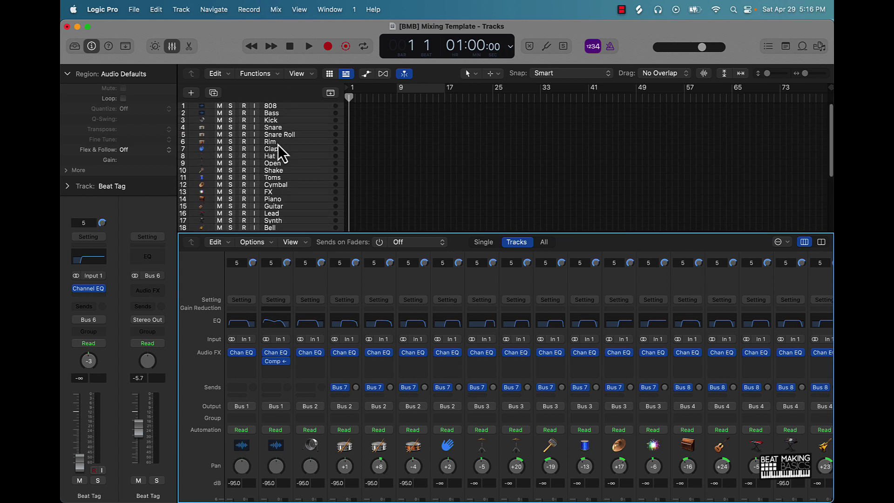
{"action": "scroll", "coordinate": [290, 156], "scroll_direction": "down", "scroll_amount": 5}
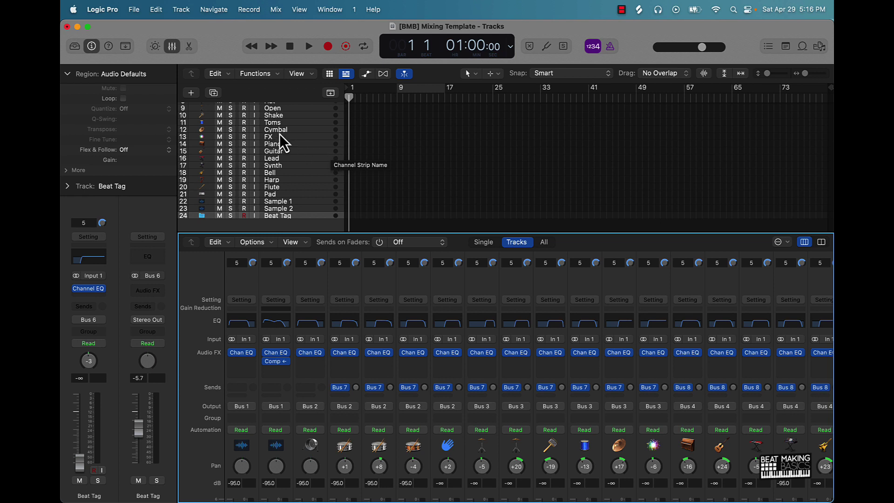
{"action": "left_click", "coordinate": [176, 47]}
{"action": "left_click", "coordinate": [91, 46]}
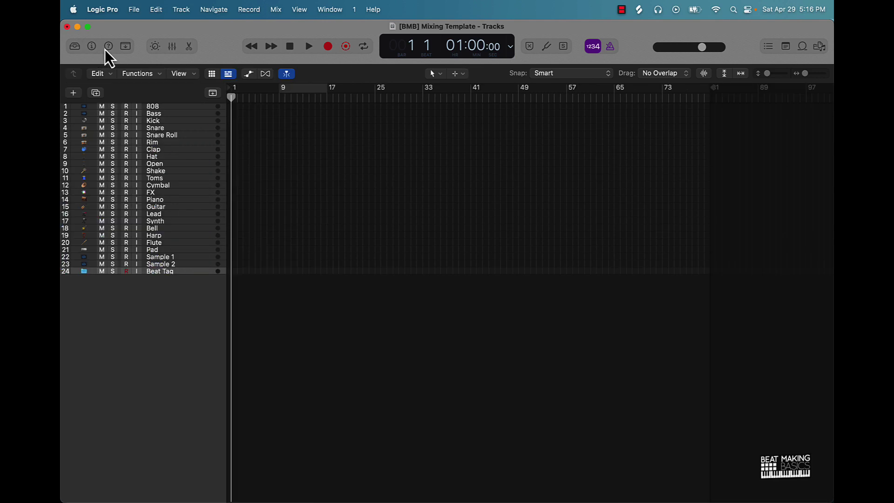
- Show the file browser and open the *YouTube Beats folder on the Desktop
{"action": "left_click", "coordinate": [820, 47]}
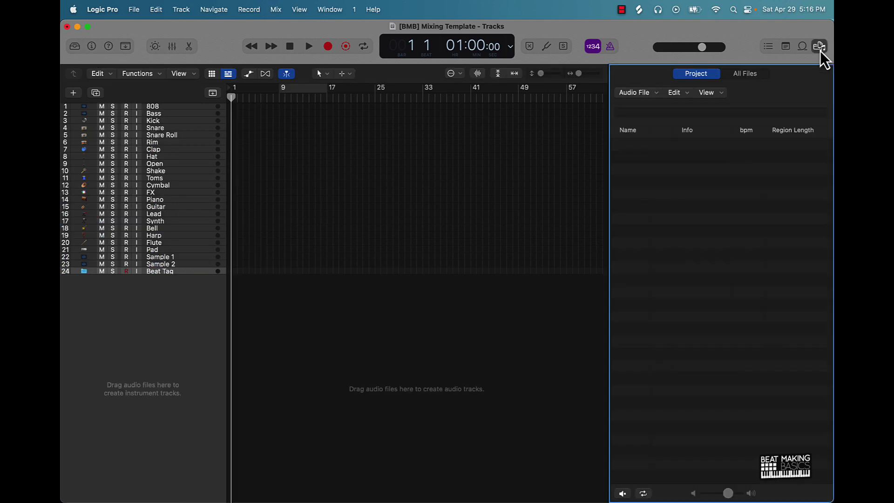
{"action": "left_click", "coordinate": [747, 74]}
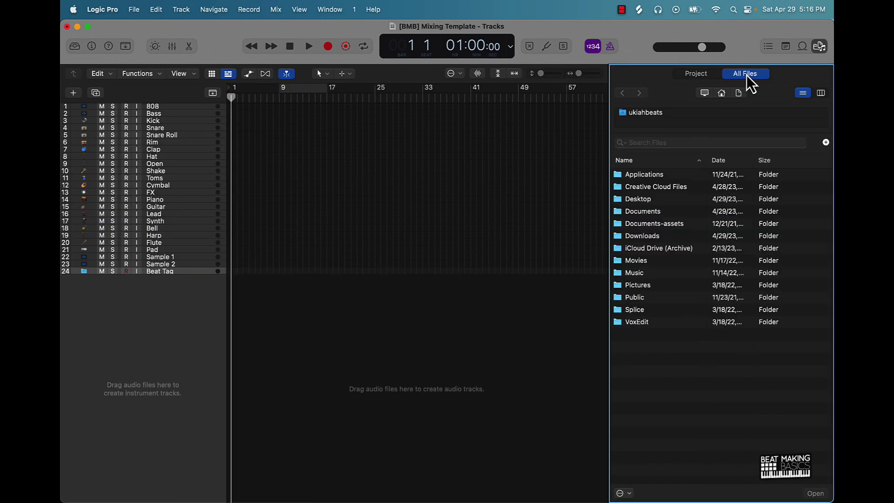
{"action": "double_click", "coordinate": [654, 198]}
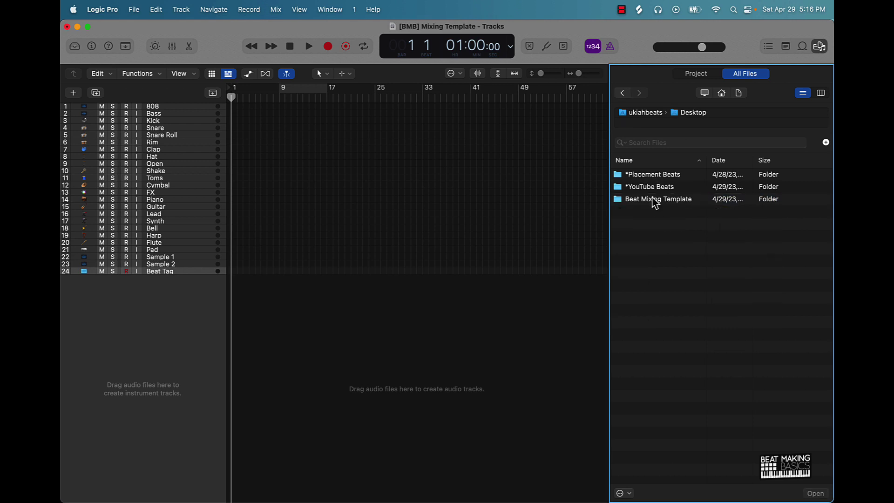
{"action": "double_click", "coordinate": [651, 187]}
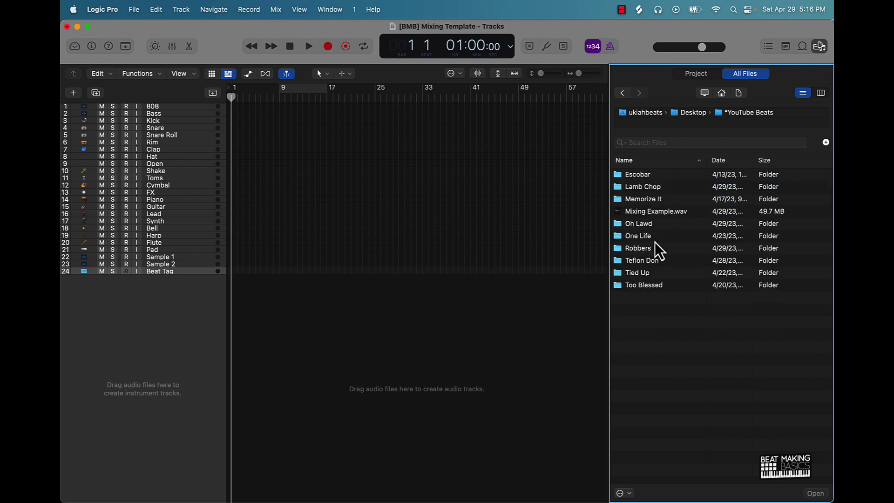
{"action": "double_click", "coordinate": [645, 276]}
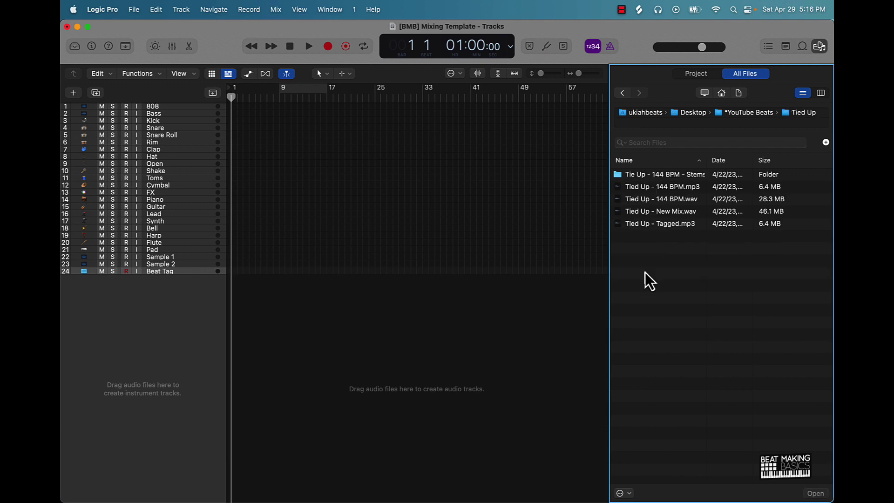
{"action": "double_click", "coordinate": [662, 177]}
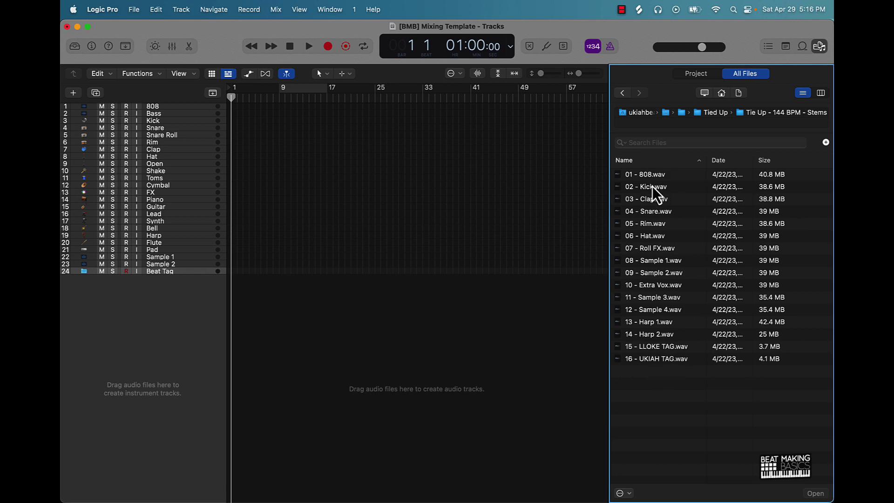
{"action": "left_click", "coordinate": [625, 94]}
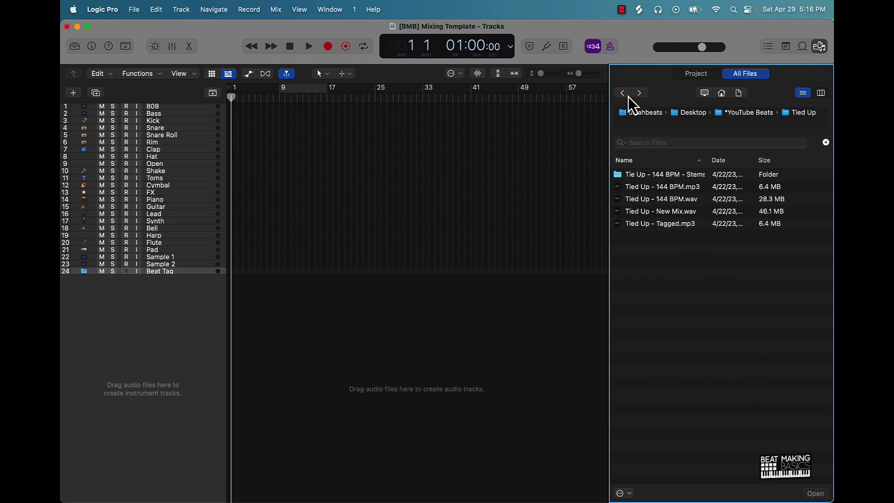
{"action": "left_click", "coordinate": [628, 96]}
- Add all 13 stems from the Too Blessed - 148 BPM - Stems folder at bar 1 below the template tracks, with Use existing tracks
{"action": "double_click", "coordinate": [644, 284]}
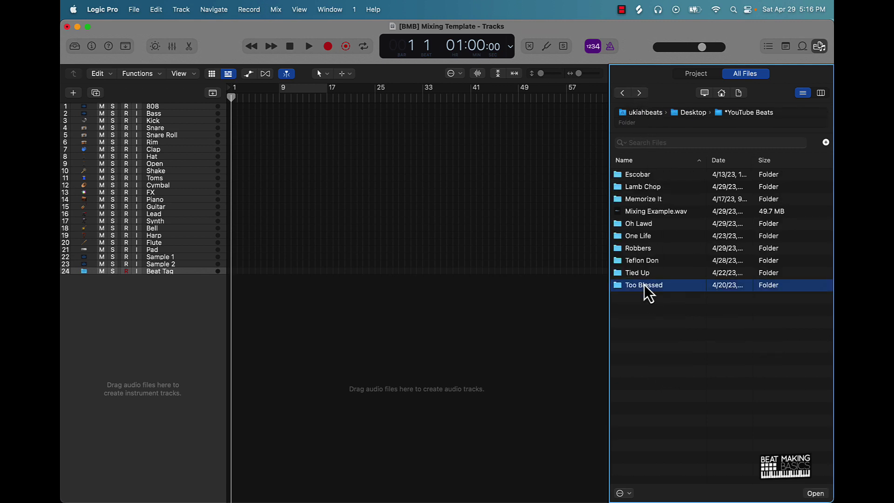
{"action": "double_click", "coordinate": [638, 175]}
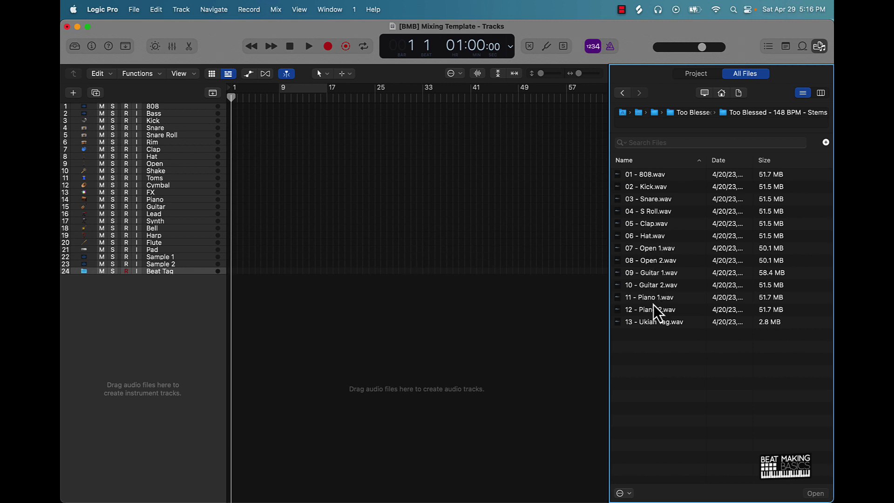
{"action": "left_click_drag", "start_coordinate": [662, 332], "coordinate": [639, 169]}
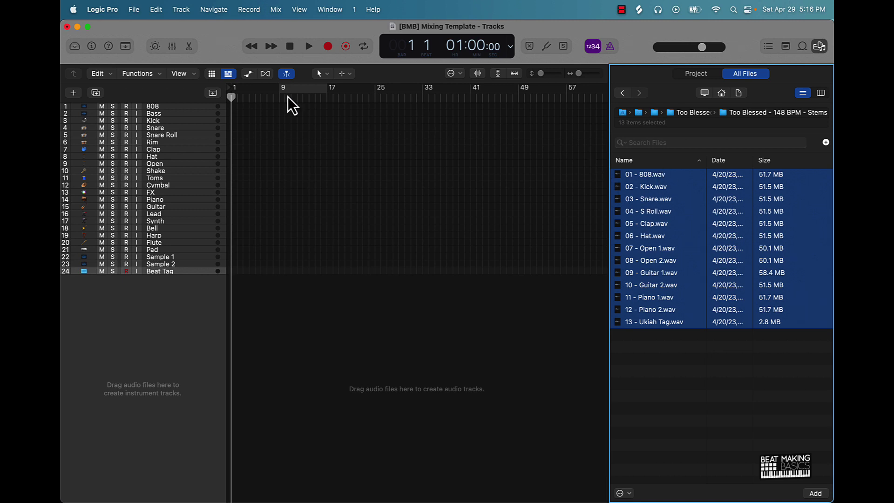
{"action": "left_click_drag", "start_coordinate": [619, 176], "coordinate": [234, 350]}
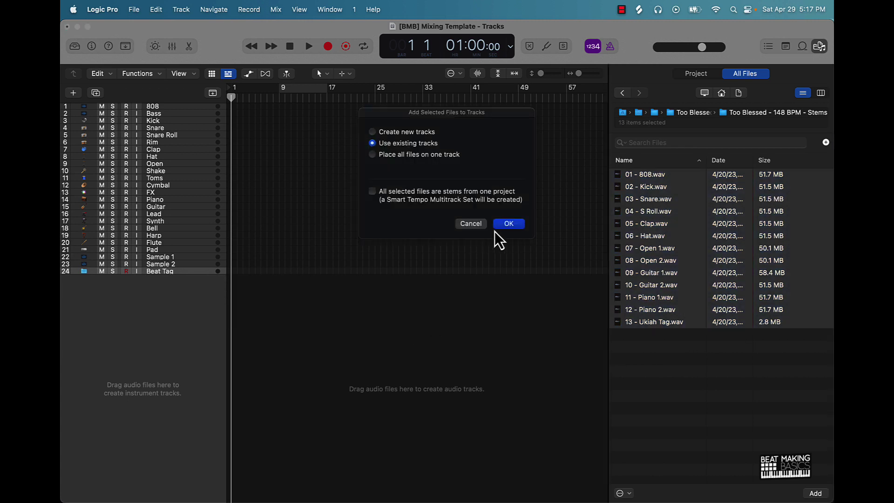
{"action": "left_click", "coordinate": [508, 225]}
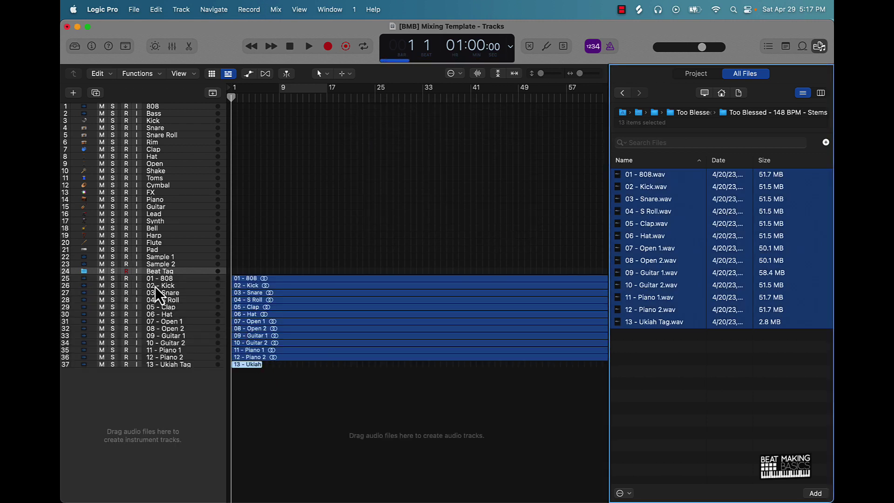
- Move the imported 01 - 808 track directly below the template's 808 track and place its region on the 808 track at bar 1
{"action": "left_click_drag", "start_coordinate": [157, 279], "coordinate": [182, 116]}
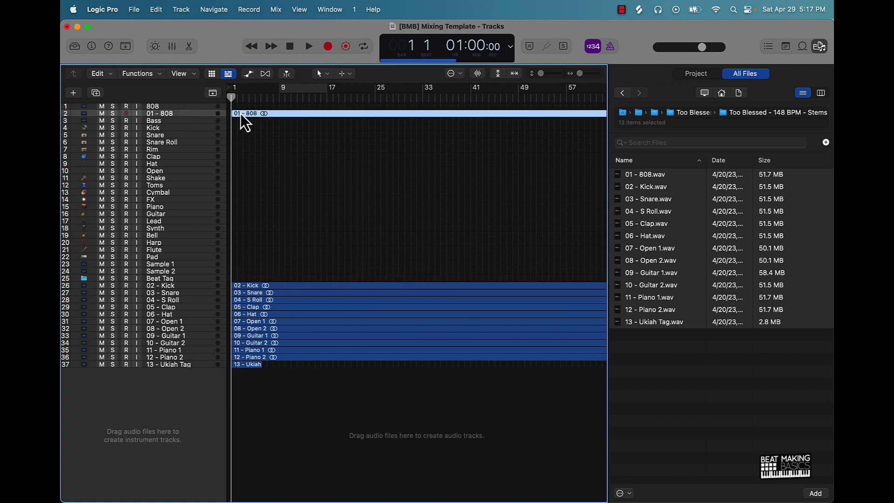
{"action": "left_click_drag", "start_coordinate": [240, 115], "coordinate": [235, 107]}
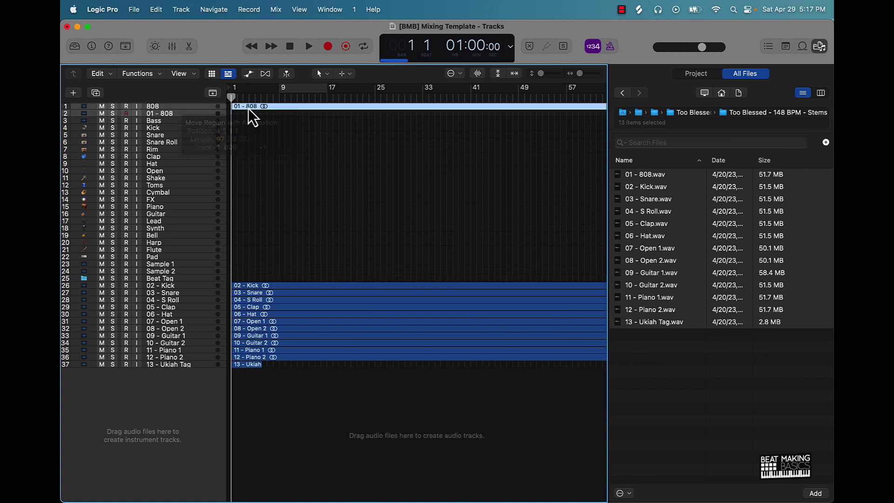
- Place the 02 - Kick region on the Kick track at bar 1 and delete the emptied 01 - 808 and 02 - Kick tracks
{"action": "left_click", "coordinate": [169, 115]}
{"action": "key", "text": "super+BackSpace"}
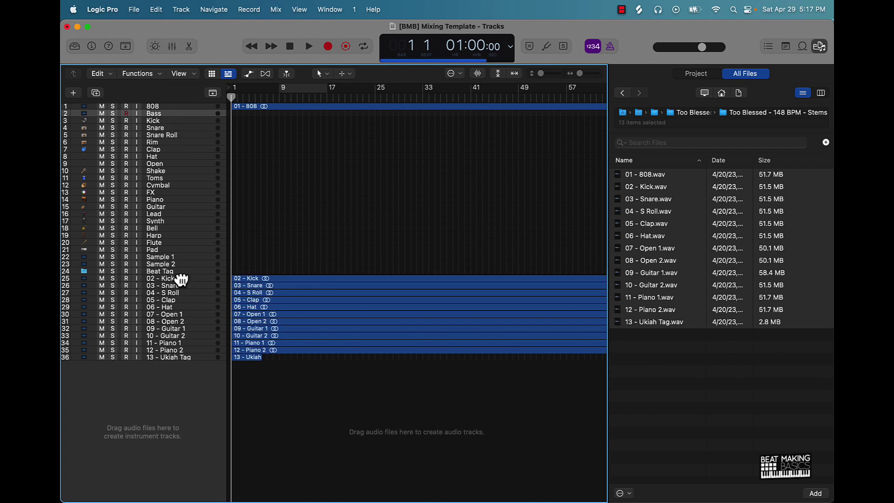
{"action": "left_click_drag", "start_coordinate": [181, 279], "coordinate": [252, 124]}
{"action": "left_click", "coordinate": [197, 123]}
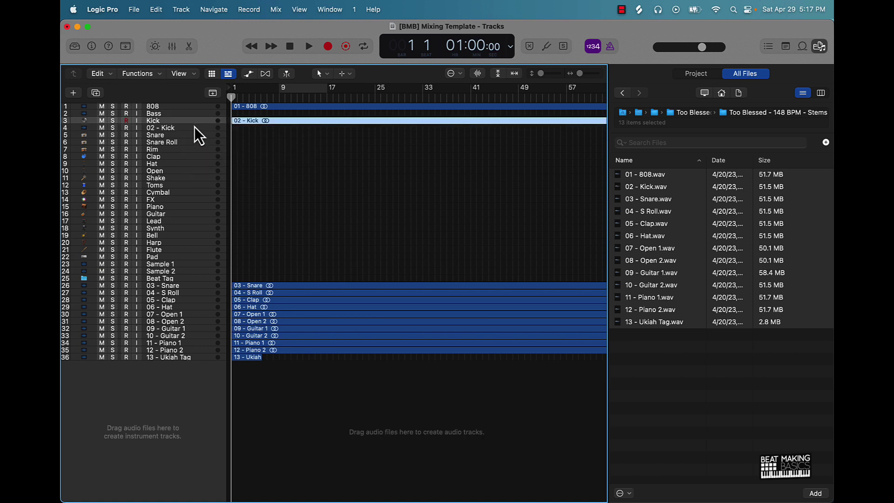
{"action": "left_click", "coordinate": [194, 128]}
{"action": "key", "text": "super+BackSpace"}
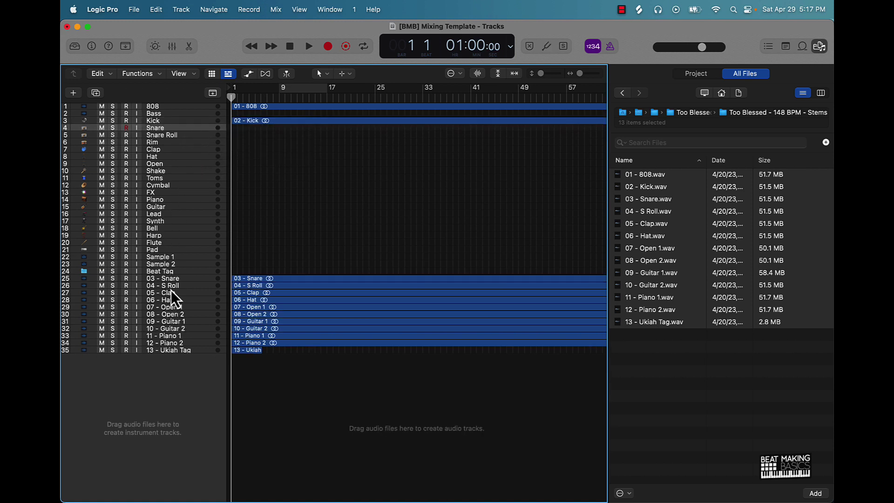
- Place the 03 - Snare region on the Snare track at bar 1 and delete the emptied 03 - Snare track
{"action": "left_click", "coordinate": [177, 279]}
{"action": "left_click_drag", "start_coordinate": [177, 279], "coordinate": [185, 132]}
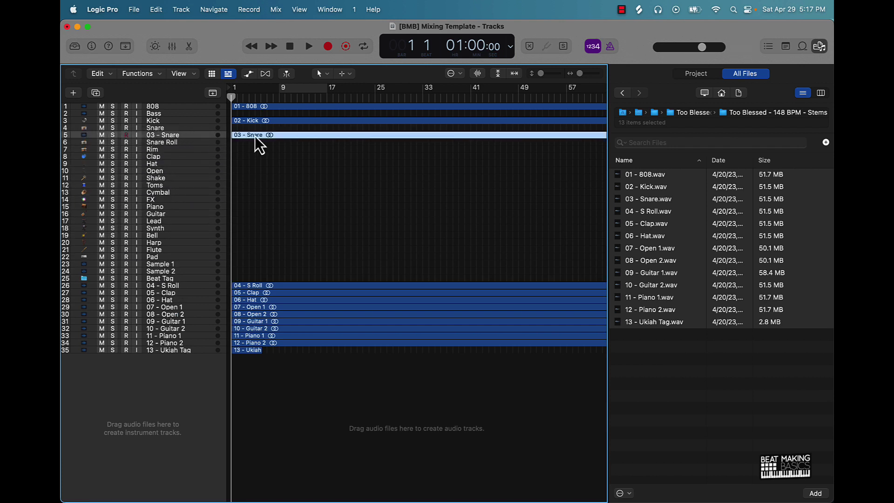
{"action": "left_click_drag", "start_coordinate": [255, 135], "coordinate": [253, 129]}
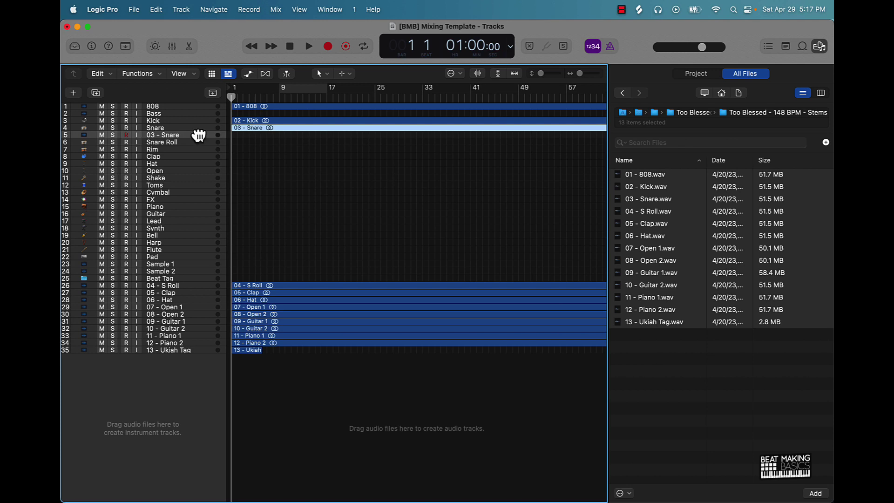
{"action": "key", "text": "super+BackSpace"}
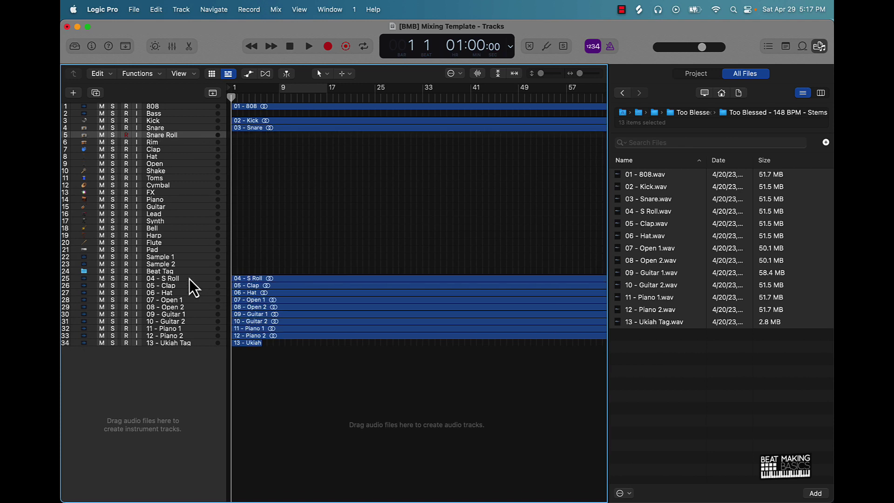
- Place the remaining stems on matching template tracks, using second Open, Piano and Guitar tracks, and delete the leftover import tracks
{"action": "left_click_drag", "start_coordinate": [231, 295], "coordinate": [232, 292]}
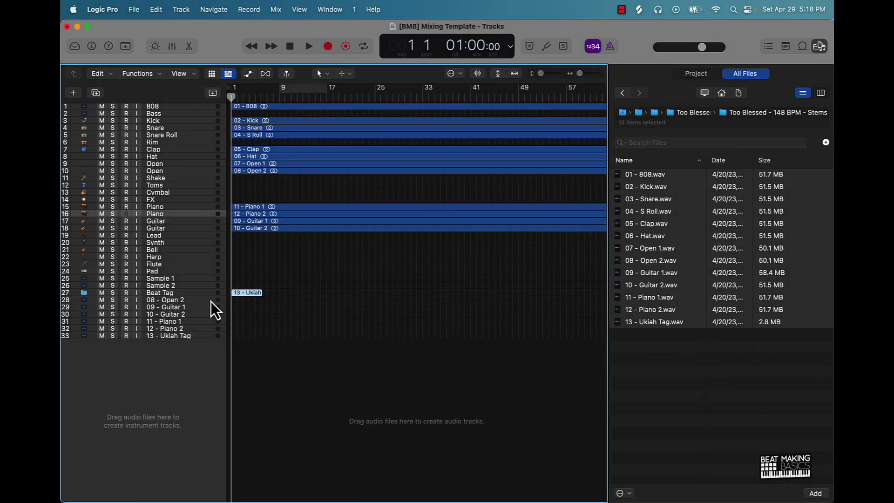
{"action": "left_click", "coordinate": [210, 301]}
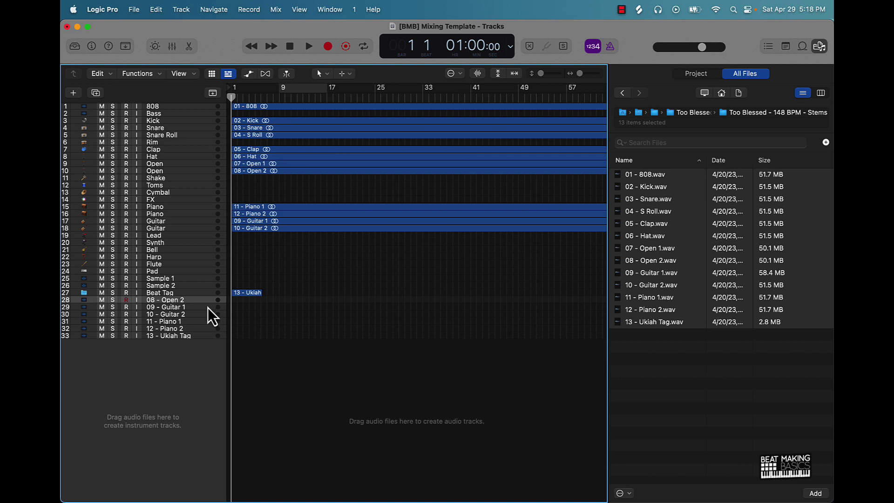
{"action": "left_click", "coordinate": [197, 337], "text": "shift"}
{"action": "key", "text": "super+BackSpace"}
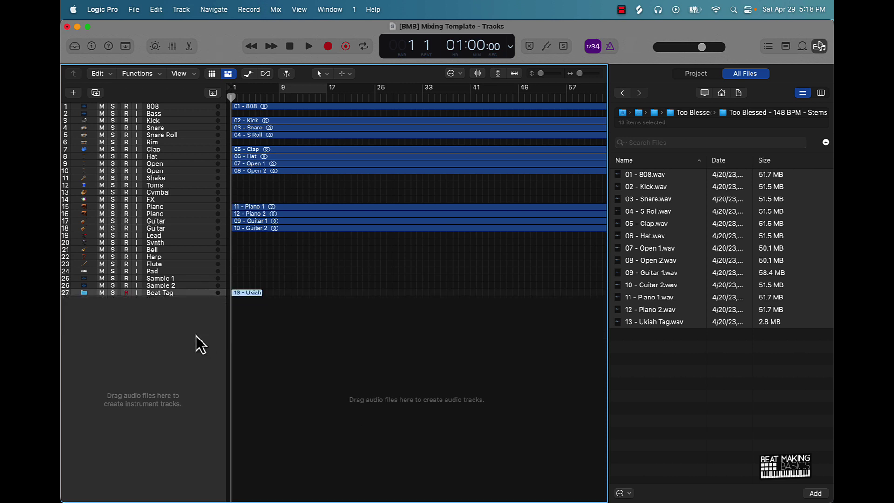
- Delete the unused template tracks from Lead to Sample 2 and from Shake to FX
{"action": "left_click", "coordinate": [174, 286]}
{"action": "scroll", "coordinate": [175, 279], "scroll_direction": "right", "scroll_amount": 2}
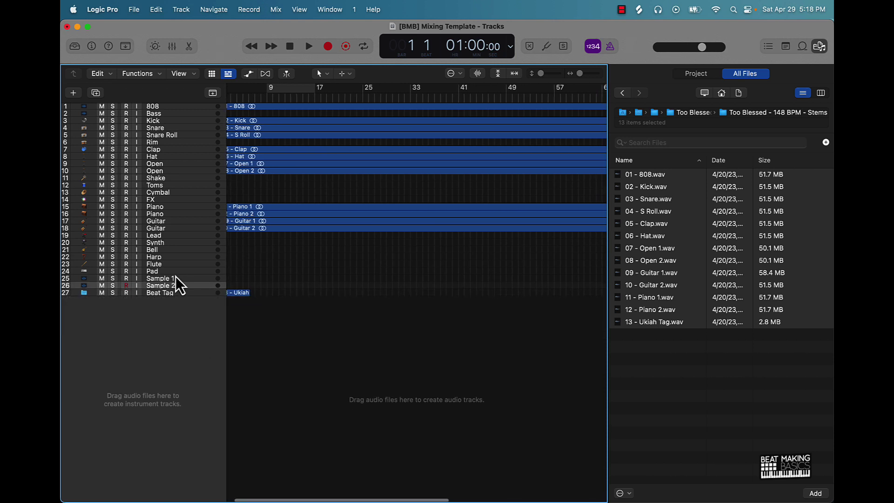
{"action": "left_click", "coordinate": [172, 236], "text": "shift"}
{"action": "key", "text": "super+BackSpace"}
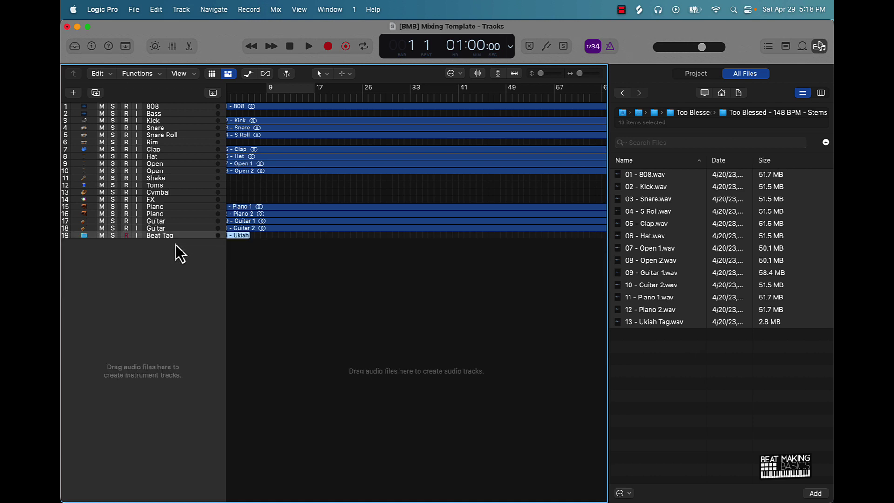
{"action": "scroll", "coordinate": [175, 247], "scroll_direction": "left", "scroll_amount": 2}
{"action": "key", "text": "shift+super+BackSpace"}
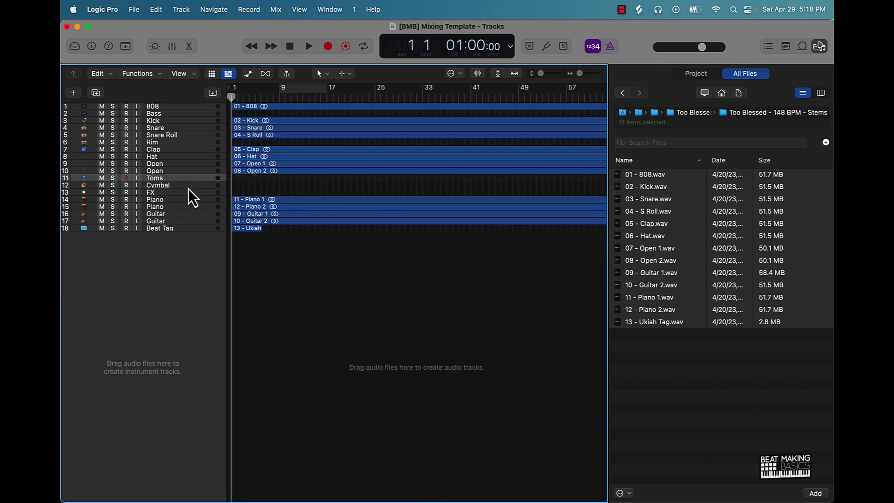
- Delete the unused Rim and Bass tracks
{"action": "left_click", "coordinate": [192, 142]}
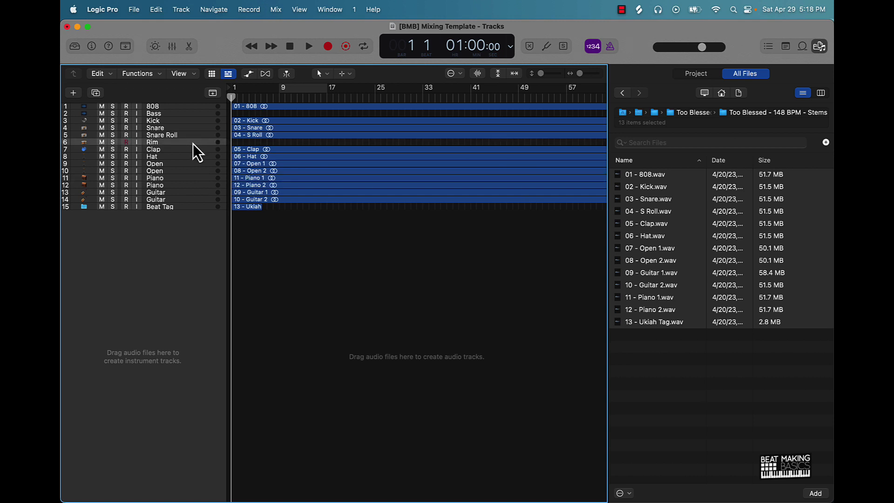
{"action": "key", "text": "super+BackSpace"}
{"action": "left_click", "coordinate": [197, 112]}
{"action": "key", "text": "super+BackSpace"}
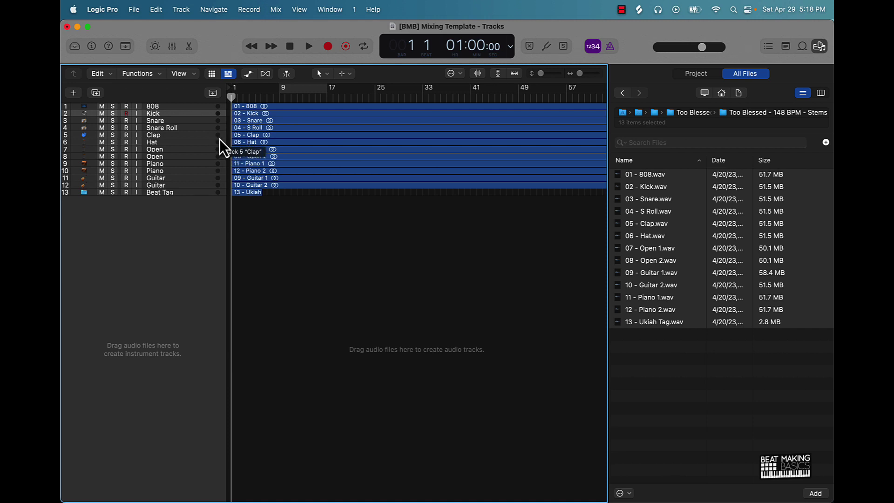
- Open the Save As dialog for the project and cancel it
{"action": "key", "text": "super+shift+s"}
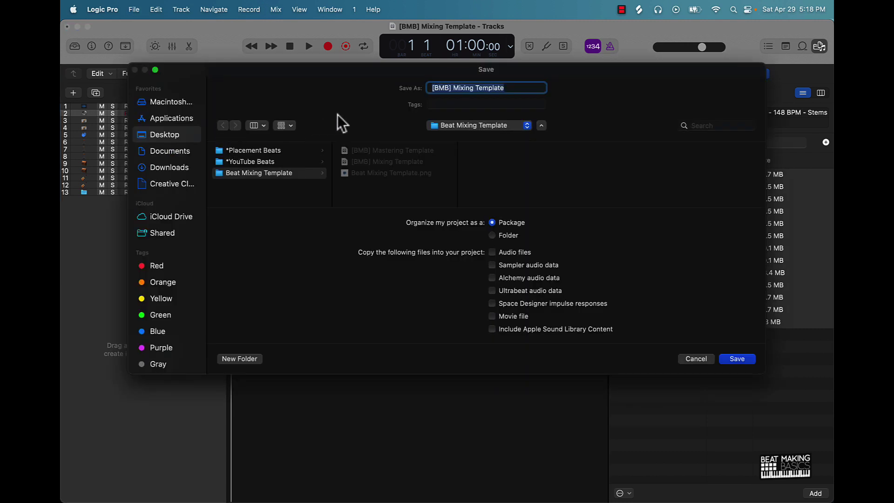
{"action": "left_click", "coordinate": [696, 358]}
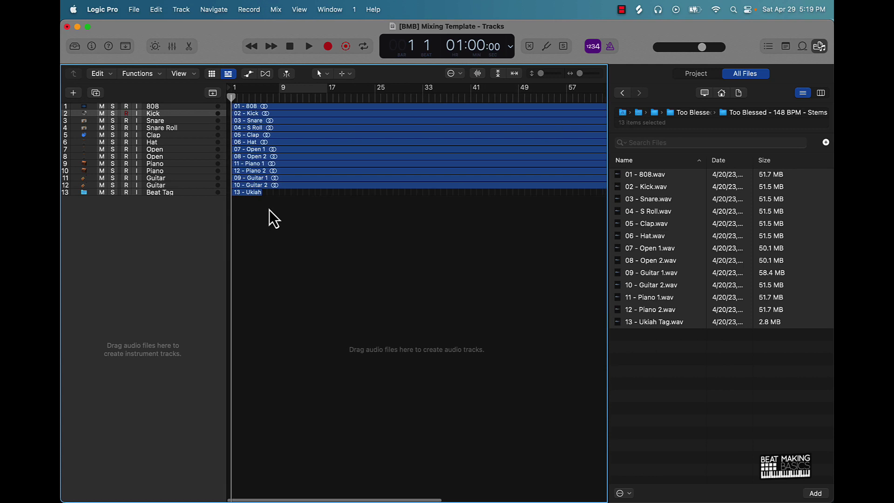
- Show the mixer in place of the file browser and raise the first Piano channel's fader to about -7.6 dB
{"action": "left_click", "coordinate": [172, 46]}
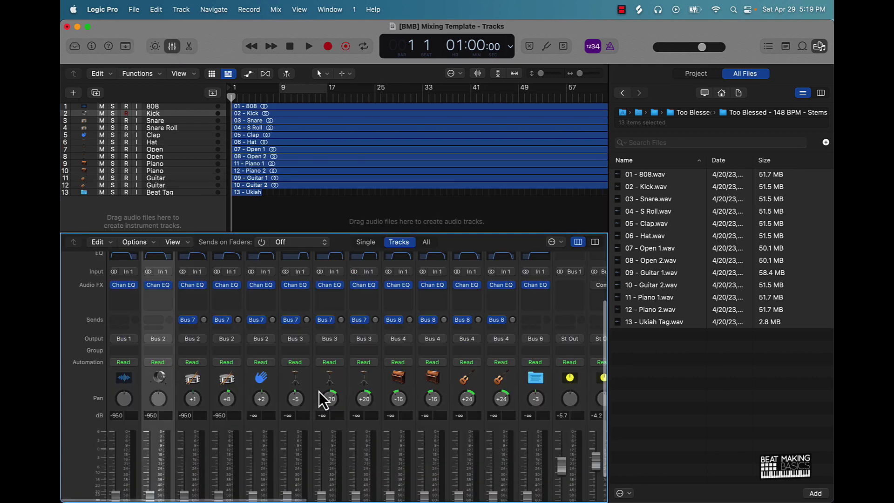
{"action": "scroll", "coordinate": [319, 393], "scroll_direction": "down", "scroll_amount": 3}
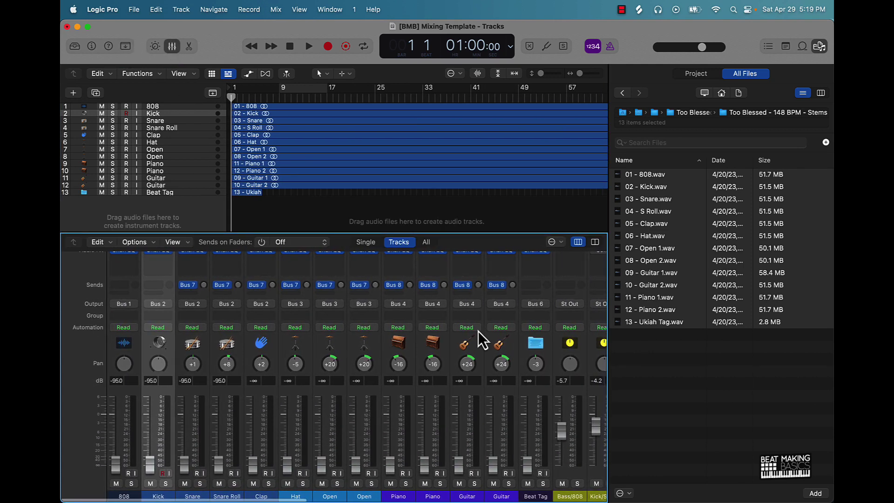
{"action": "left_click", "coordinate": [820, 47]}
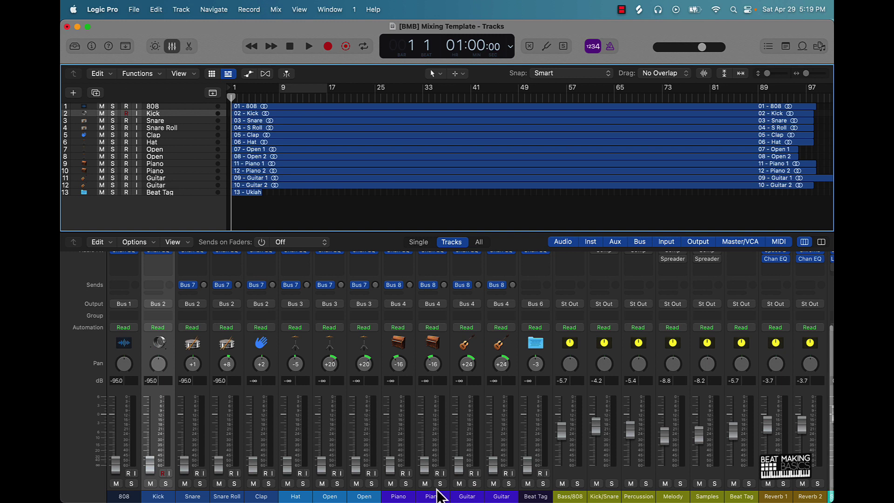
{"action": "left_click_drag", "start_coordinate": [391, 463], "coordinate": [391, 433]}
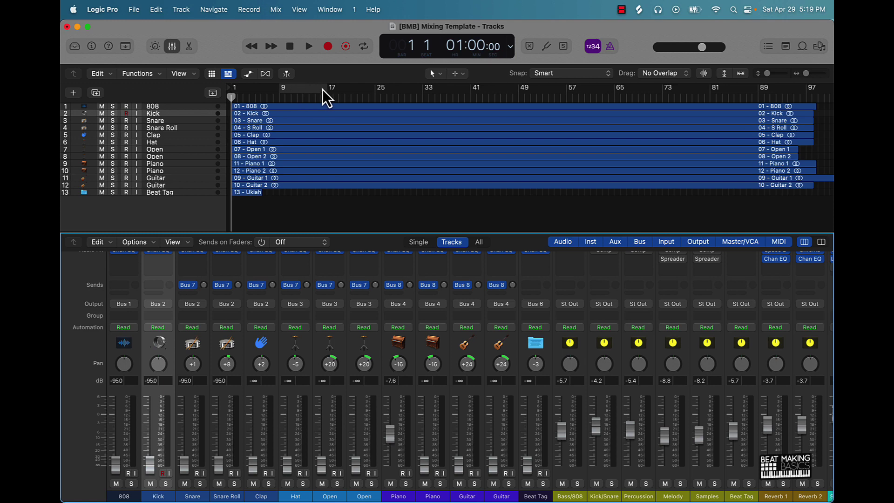
- Turn on the cycle range at bars 9 to 17 and enlarge the tracks enough to show the stem waveforms
{"action": "key", "text": "super+Right"}
{"action": "key", "text": "super+Right"}
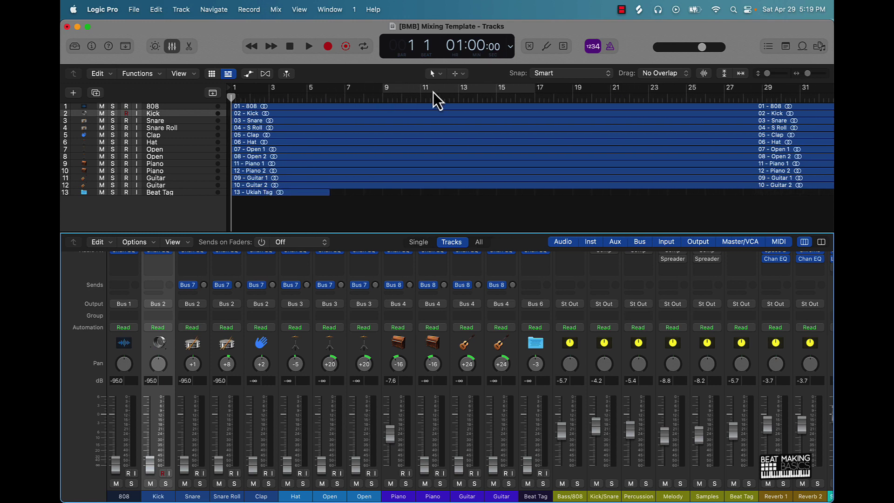
{"action": "left_click", "coordinate": [433, 91]}
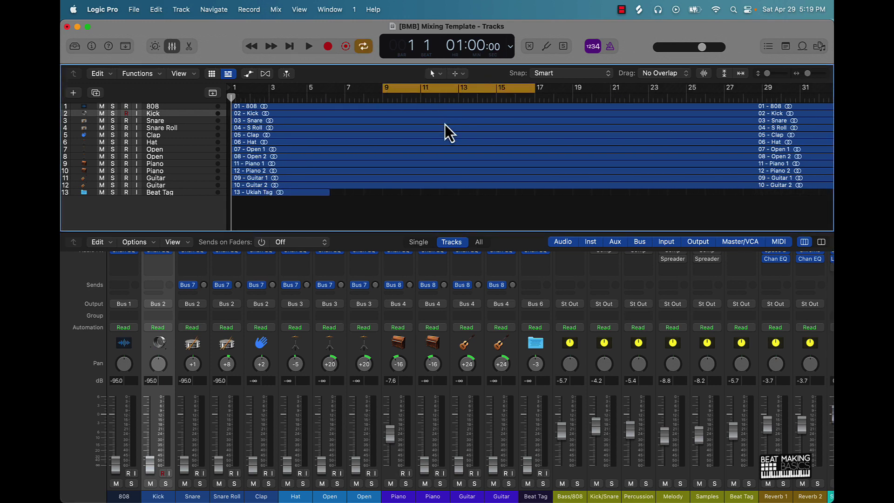
{"action": "key", "text": "super+Down"}
{"action": "key", "text": "super+Down"}
{"action": "key", "text": "super+Down"}
{"action": "key", "text": "super+Down"}
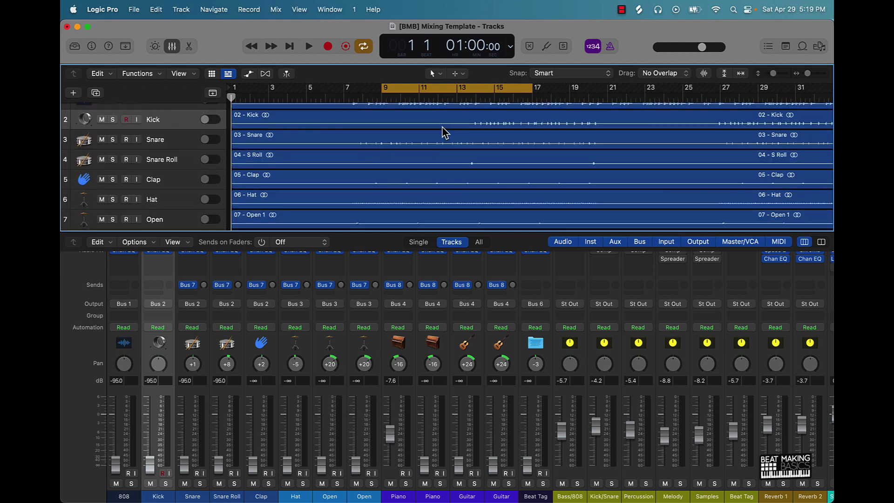
{"action": "key", "text": "super+Down"}
{"action": "key", "text": "super+Down"}
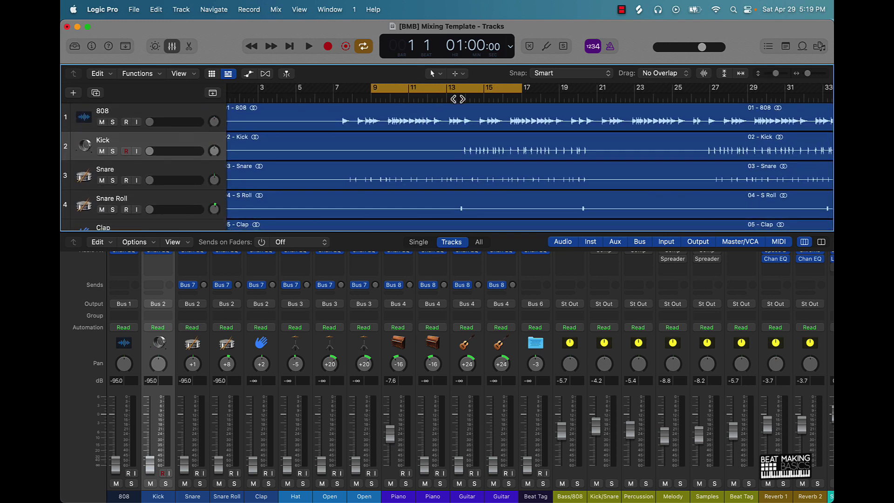
- Move the cycle range to bars 13 to 21 and play it back briefly
{"action": "left_click_drag", "start_coordinate": [415, 86], "coordinate": [483, 93]}
{"action": "key", "text": "space"}
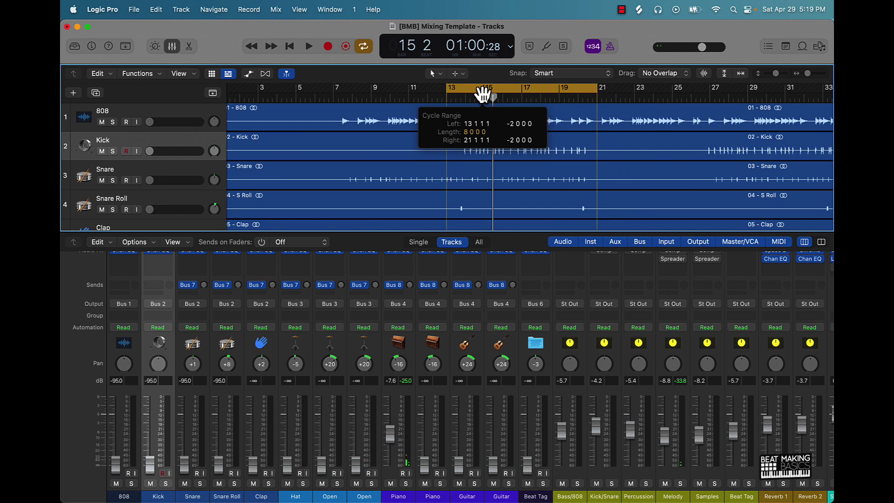
{"action": "key", "text": "space"}
- Show tempo, time signature and key in the transport display, and open the Too Blessed - 148 BPM - Stems folder under *YouTube Beats in Finder
{"action": "left_click", "coordinate": [511, 46]}
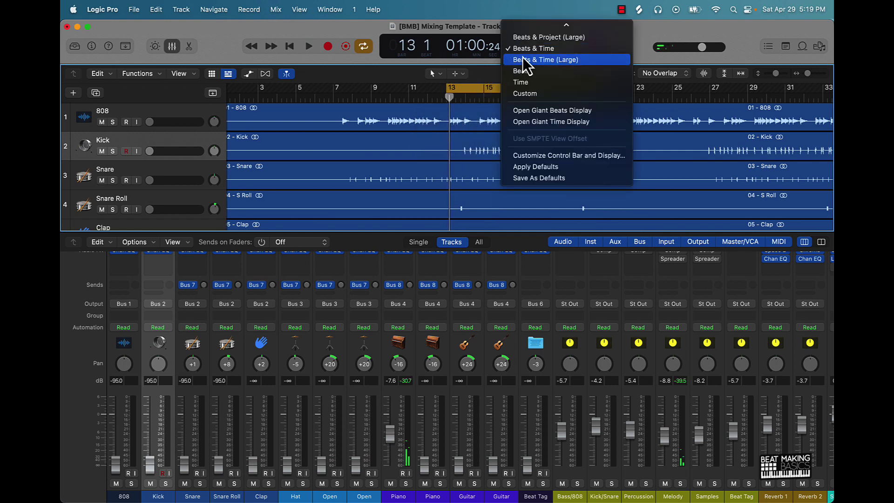
{"action": "left_click", "coordinate": [532, 27]}
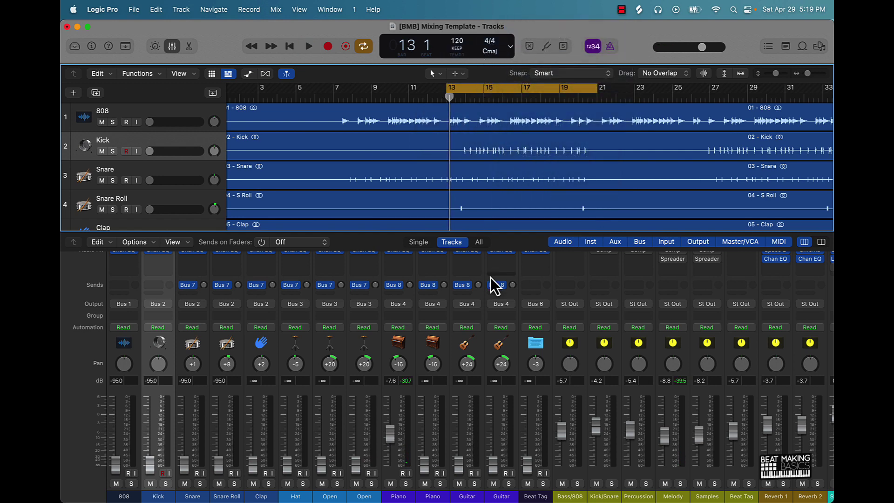
{"action": "mouse_move", "coordinate": [266, 496]}
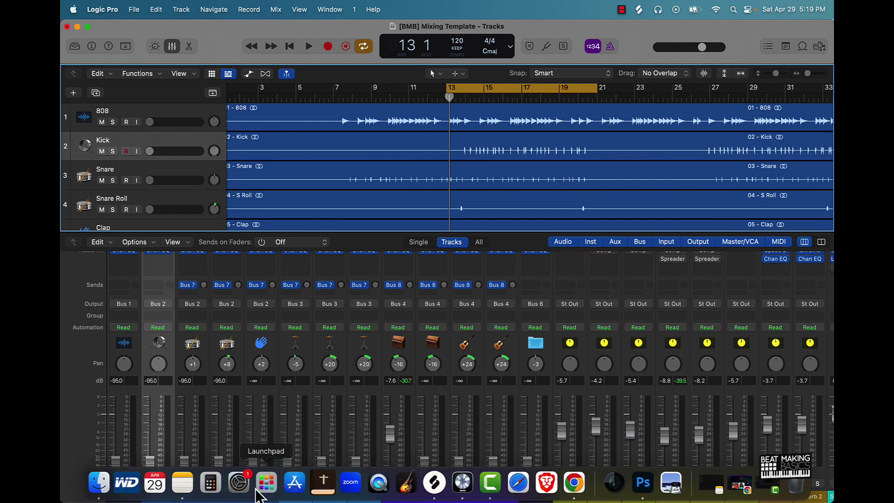
{"action": "left_click", "coordinate": [99, 483]}
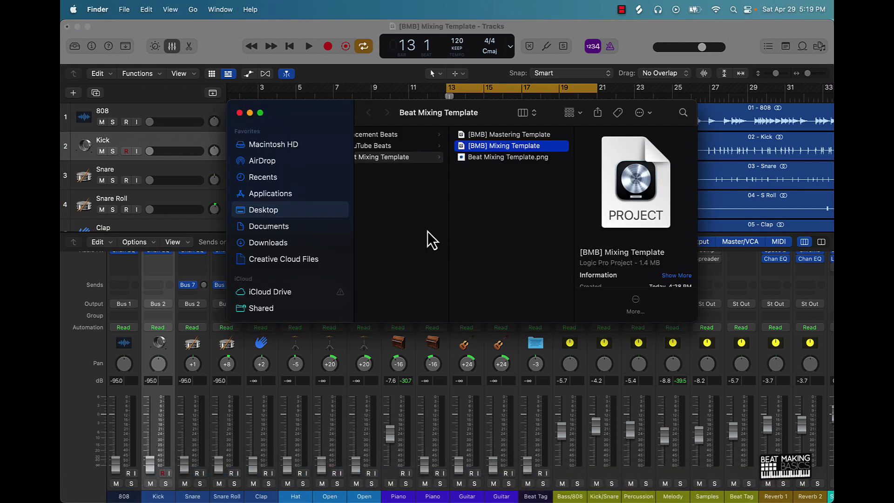
{"action": "scroll", "coordinate": [405, 237], "scroll_direction": "left", "scroll_amount": 3}
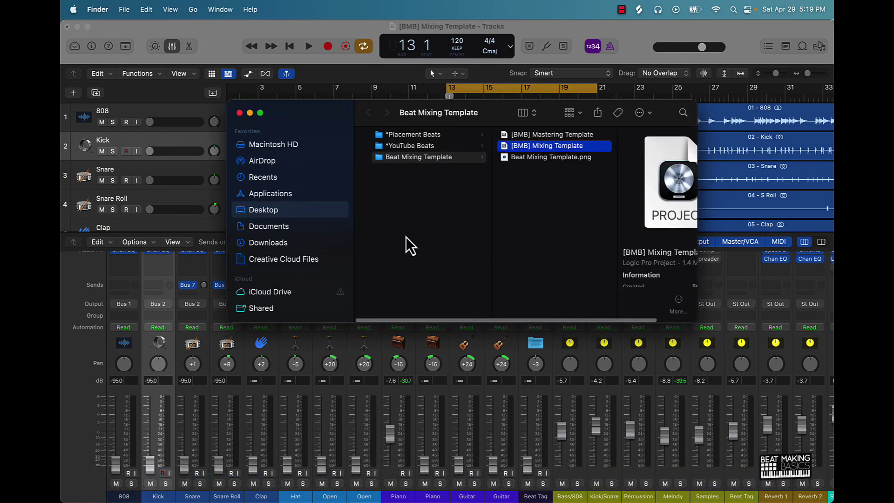
{"action": "left_click", "coordinate": [413, 146]}
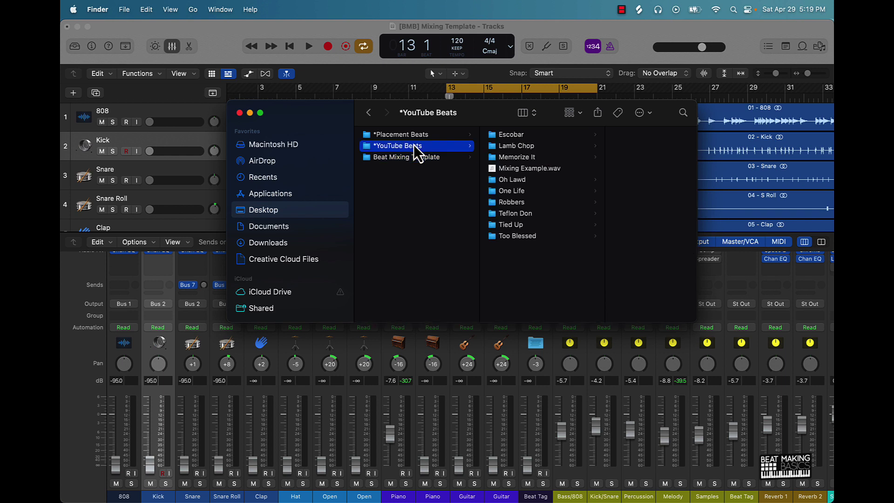
{"action": "left_click", "coordinate": [516, 238]}
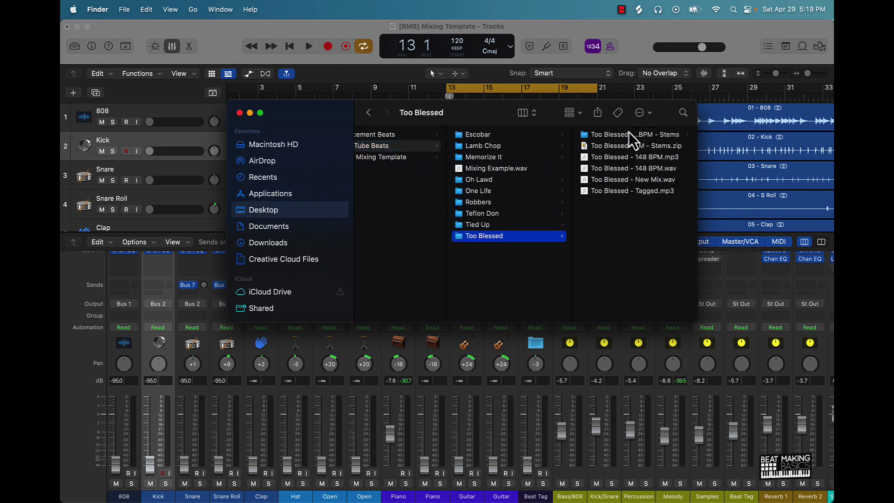
{"action": "left_click", "coordinate": [652, 135]}
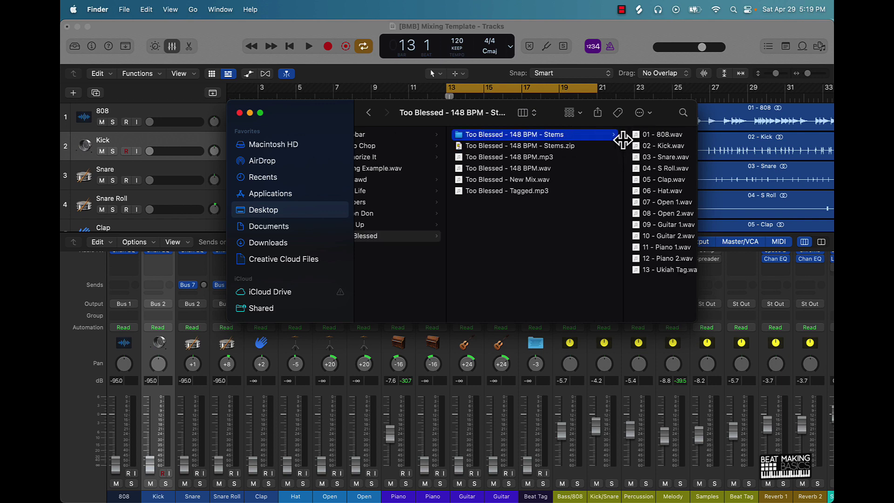
- Back in Logic Pro, set the project tempo to 148 BPM and move the cycle range to bars 9 to 17
{"action": "left_click", "coordinate": [503, 35]}
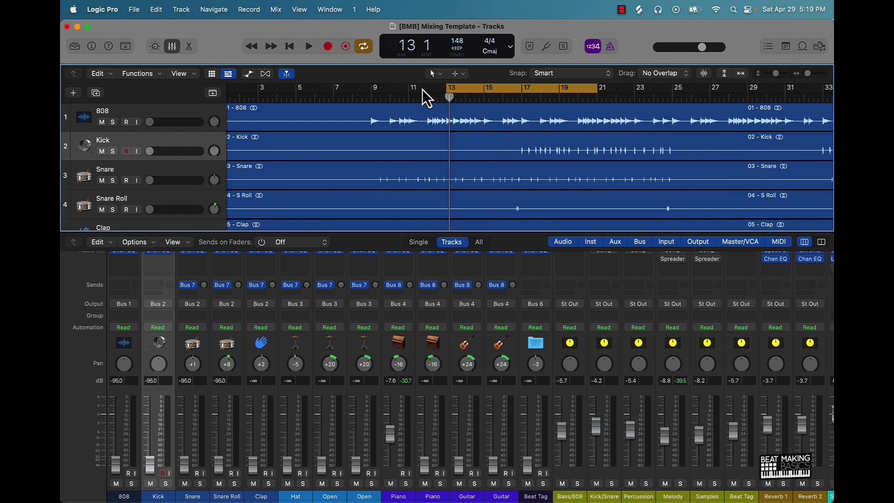
{"action": "left_click_drag", "start_coordinate": [497, 90], "coordinate": [425, 94]}
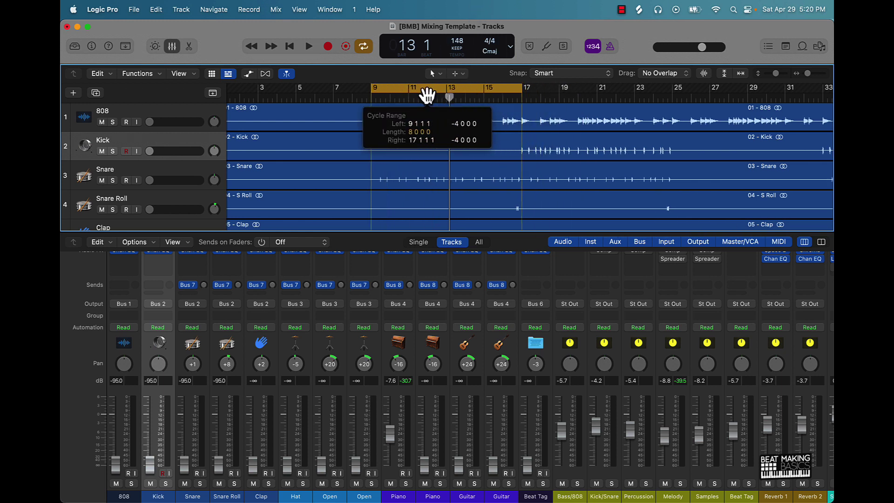
- Play the loop and raise the two Piano faders to -3.8 and -11.2 dB and the two Guitar faders to -5.9 and -13.0 dB
{"action": "key", "text": "space"}
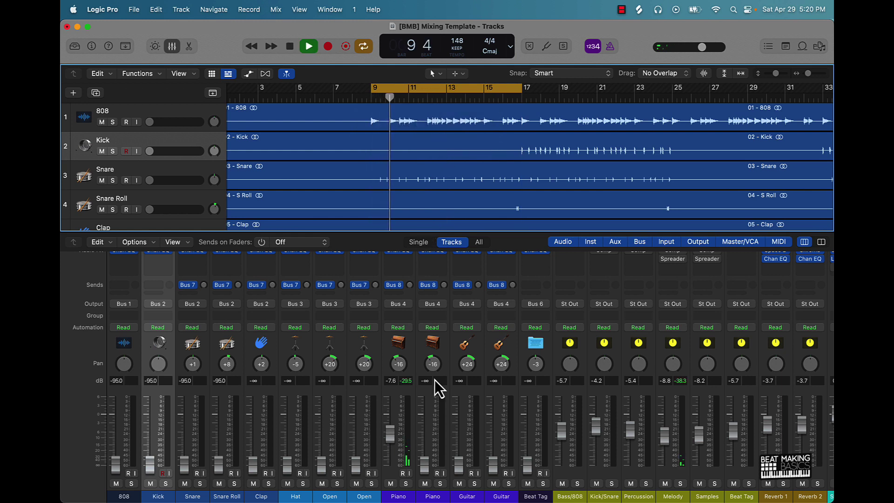
{"action": "left_click", "coordinate": [392, 441]}
{"action": "left_click_drag", "start_coordinate": [424, 464], "coordinate": [459, 459]}
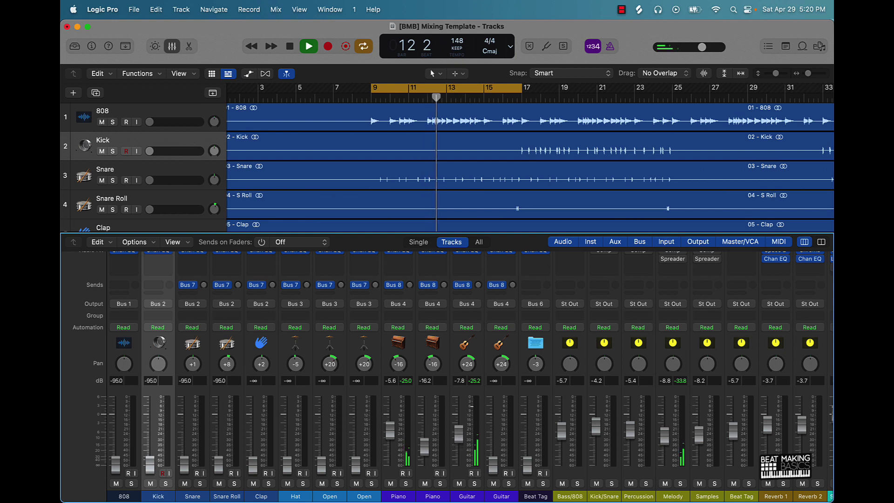
{"action": "left_click_drag", "start_coordinate": [492, 464], "coordinate": [493, 445]}
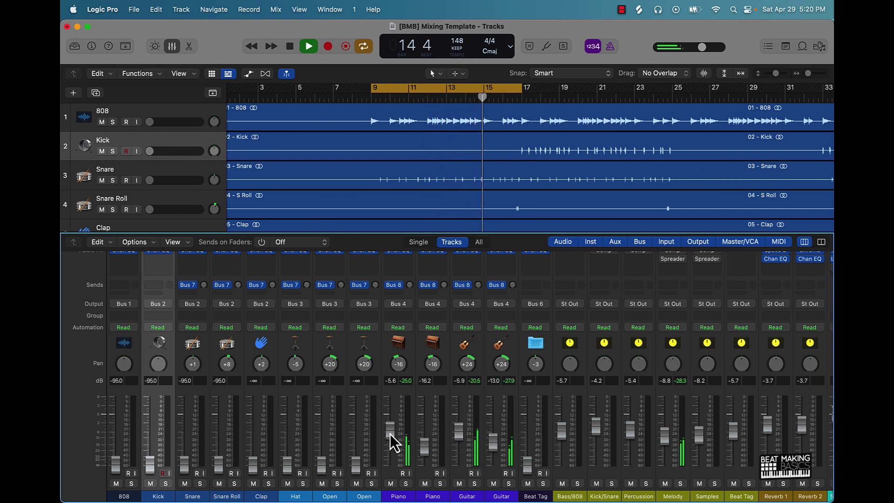
{"action": "left_click_drag", "start_coordinate": [426, 456], "coordinate": [429, 441]}
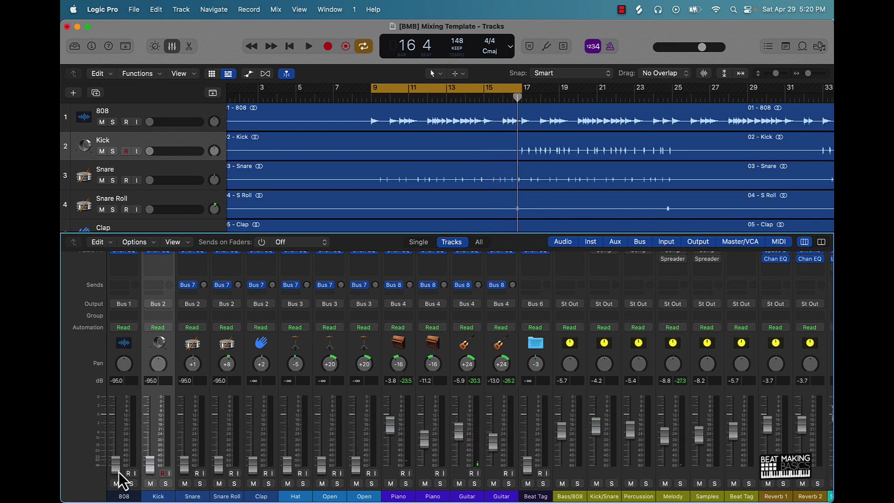
- During playback, set the 808 fader to -4.7 dB, Snare to -5.7 dB, Snare Roll to -8.8 dB and Clap to -6.4 dB
{"action": "key", "text": "space"}
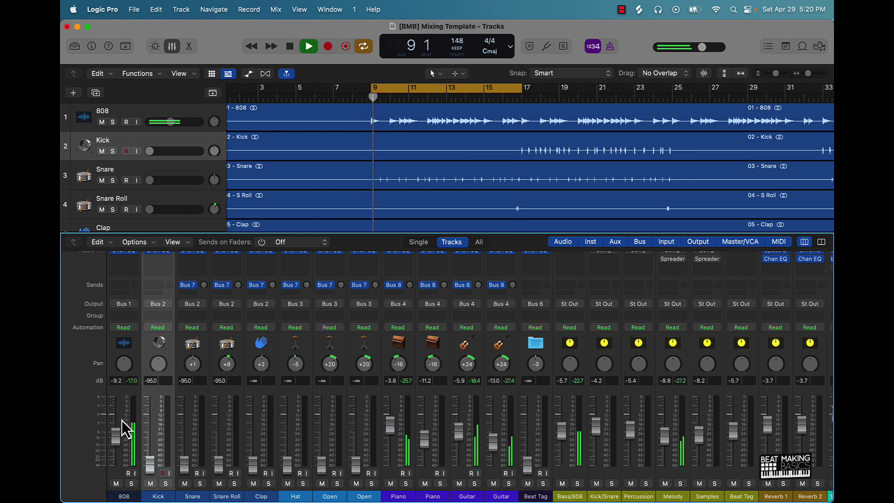
{"action": "left_click_drag", "start_coordinate": [115, 436], "coordinate": [115, 428]}
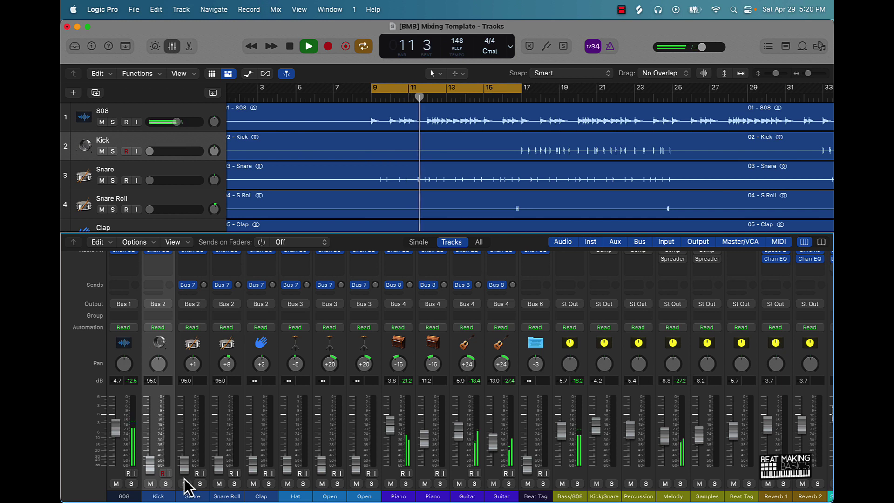
{"action": "left_click_drag", "start_coordinate": [184, 463], "coordinate": [185, 430]}
{"action": "left_click_drag", "start_coordinate": [218, 464], "coordinate": [219, 435]}
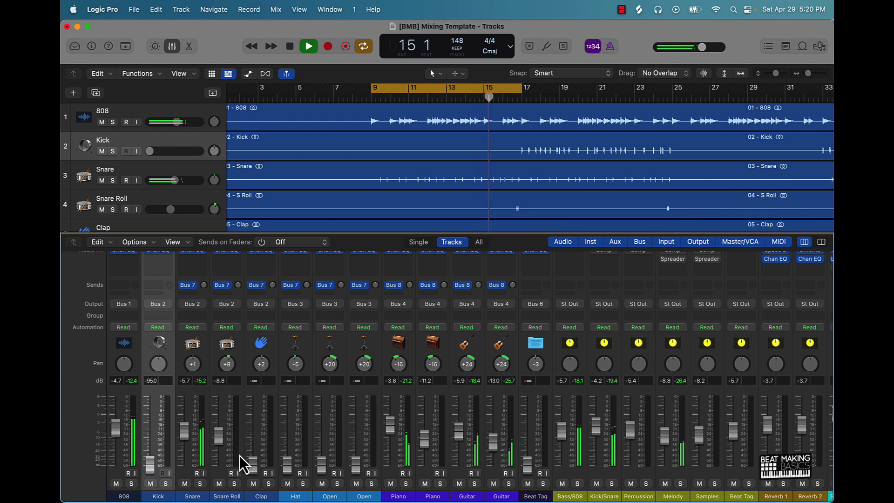
{"action": "left_click_drag", "start_coordinate": [253, 464], "coordinate": [254, 432]}
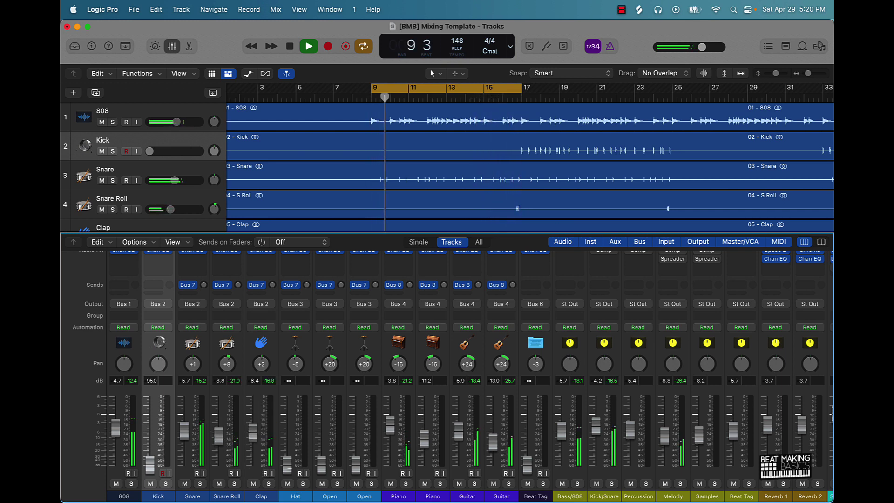
- Raise the Hat fader to -7.2 dB, the two Open faders to -10.6 and -8.4 dB, and the Kick fader to -4.1 dB
{"action": "left_click_drag", "start_coordinate": [287, 464], "coordinate": [287, 431]}
{"action": "left_click_drag", "start_coordinate": [322, 463], "coordinate": [299, 442]}
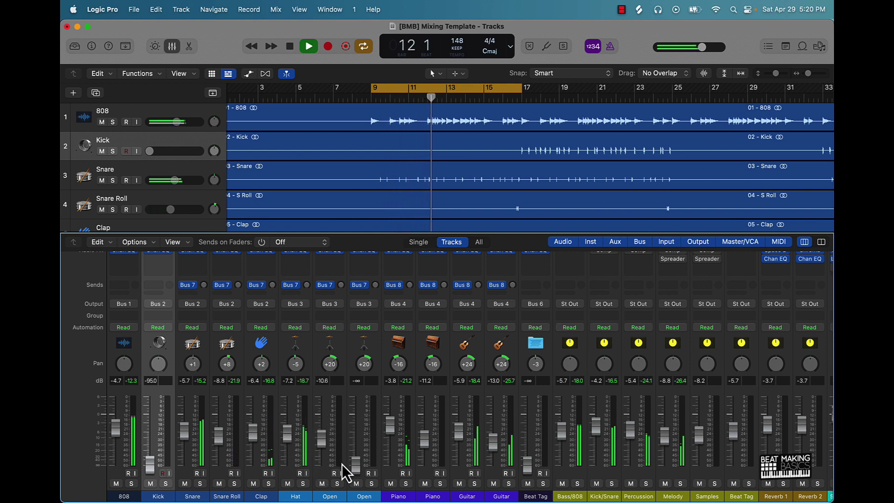
{"action": "left_click_drag", "start_coordinate": [355, 463], "coordinate": [355, 434]}
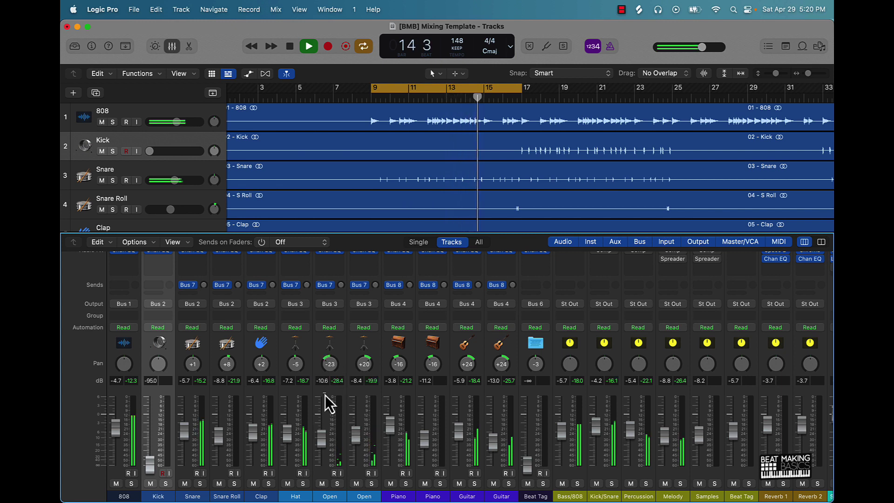
{"action": "left_click_drag", "start_coordinate": [150, 464], "coordinate": [150, 427]}
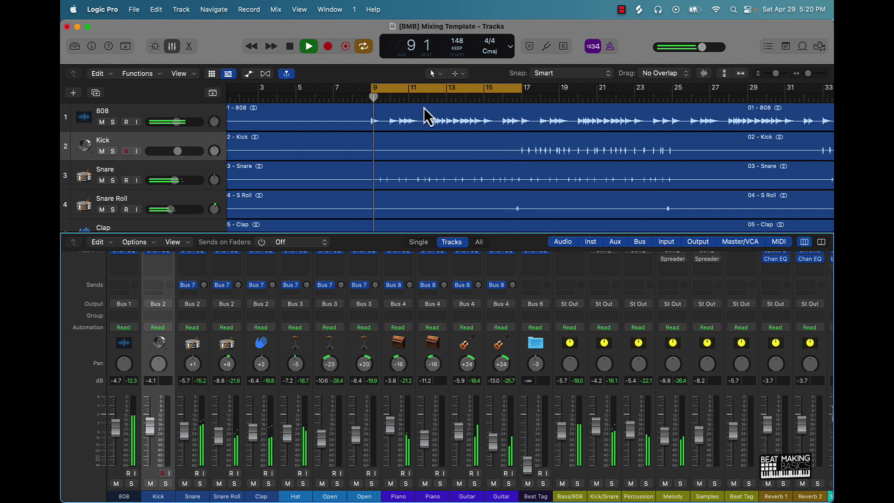
- Move the cycle range to bars 17 to 25 and restart playback from its beginning
{"action": "scroll", "coordinate": [425, 116], "scroll_direction": "right", "scroll_amount": 2}
{"action": "left_click_drag", "start_coordinate": [393, 91], "coordinate": [539, 91]}
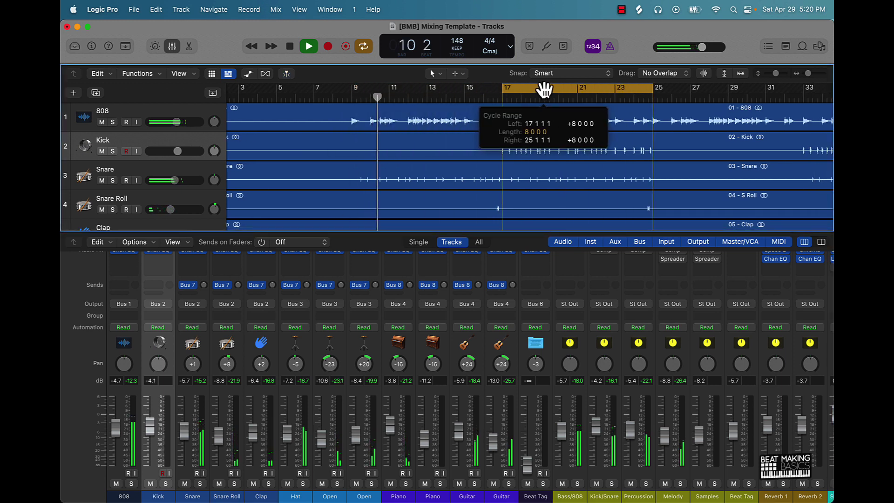
{"action": "key", "text": "space"}
{"action": "key", "text": "space"}
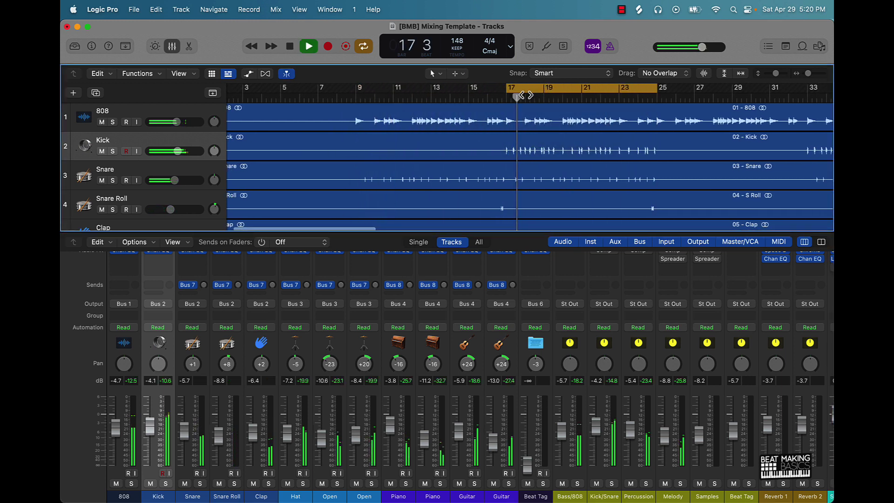
- Raise the Kick fader to 0.4 dB while listening to the loop, turn up the system volume, and stop playback
{"action": "left_click_drag", "start_coordinate": [153, 425], "coordinate": [156, 418]}
{"action": "scroll", "coordinate": [188, 366], "scroll_direction": "up", "scroll_amount": 5}
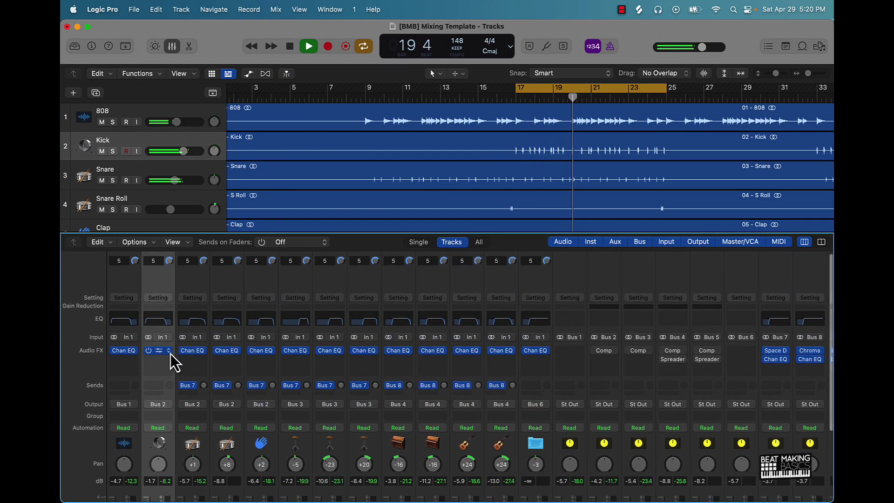
{"action": "mouse_move", "coordinate": [147, 355]}
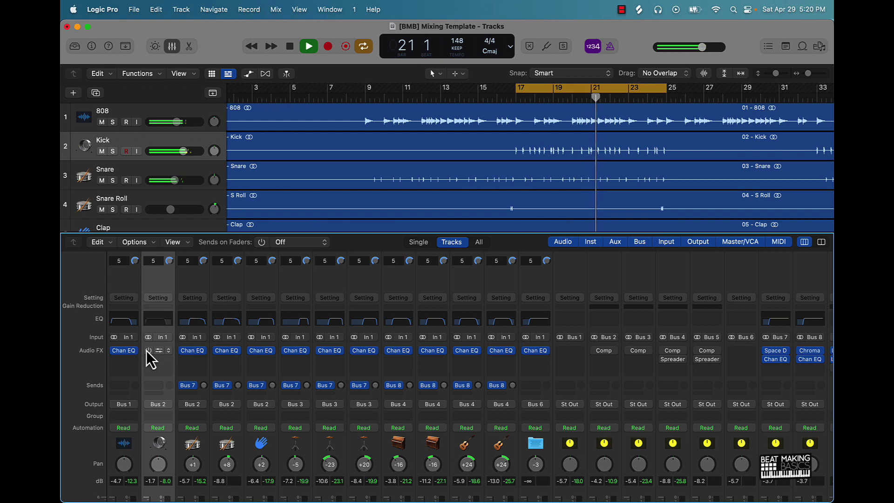
{"action": "scroll", "coordinate": [163, 365], "scroll_direction": "down", "scroll_amount": 5}
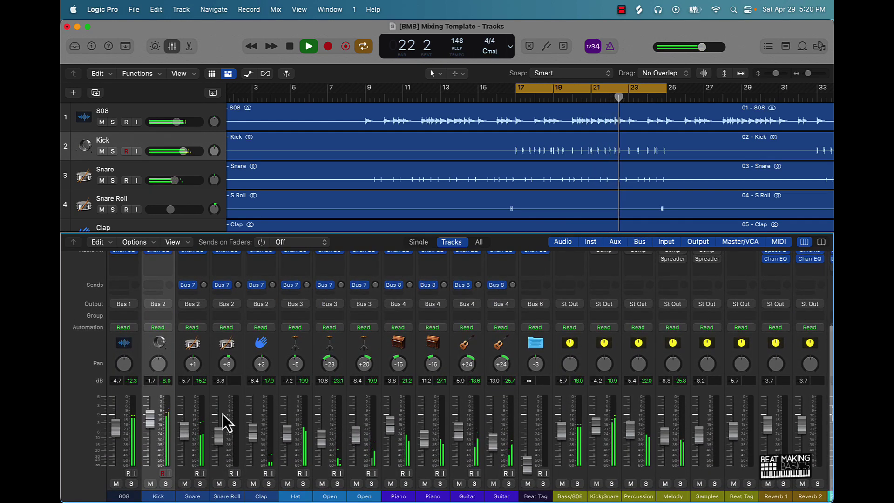
{"action": "key", "text": "XF86AudioRaiseVolume"}
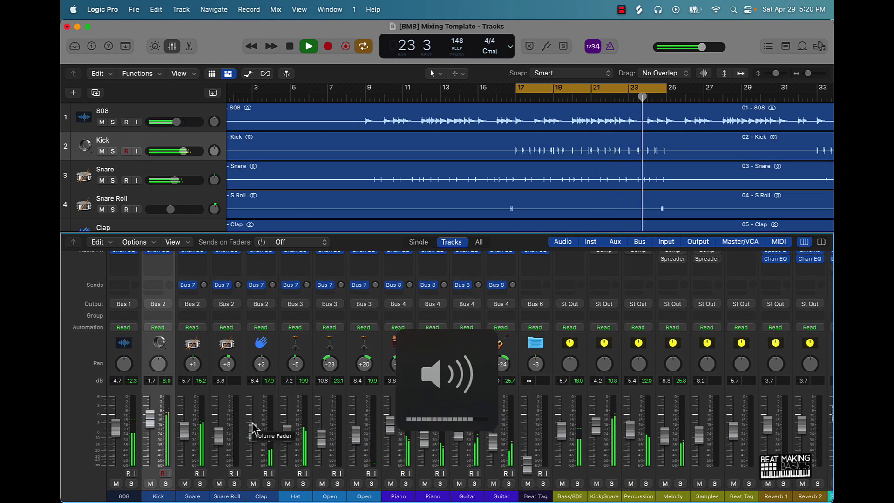
{"action": "left_click_drag", "start_coordinate": [150, 421], "coordinate": [150, 413]}
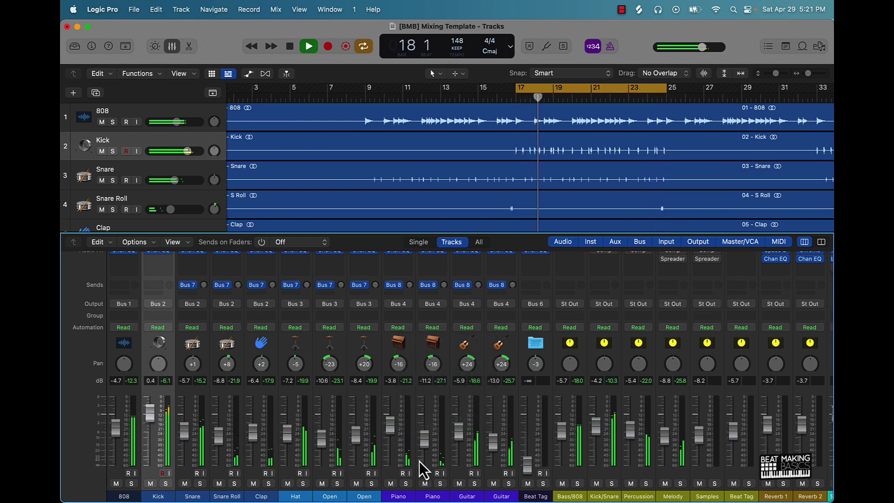
{"action": "key", "text": "space"}
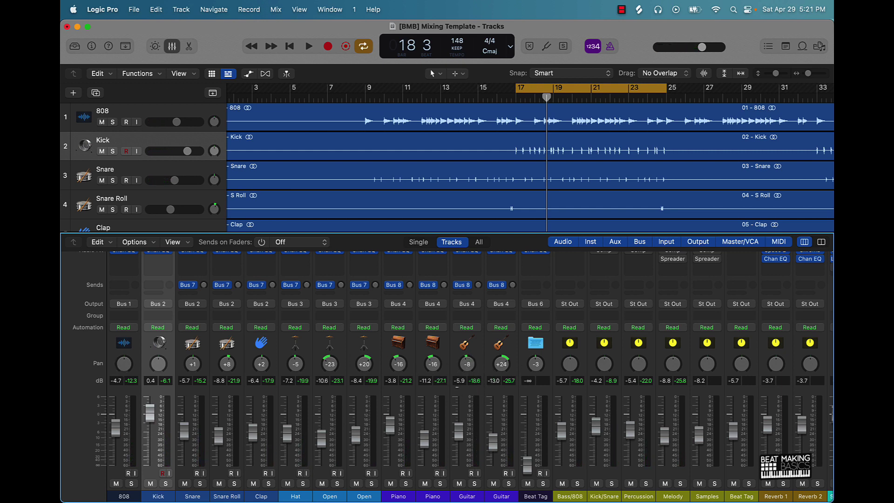
- Pan the two Open channels to -38 and +42, the two Guitar channels to -5 and +8, and the Hat to -8
{"action": "key", "text": "space"}
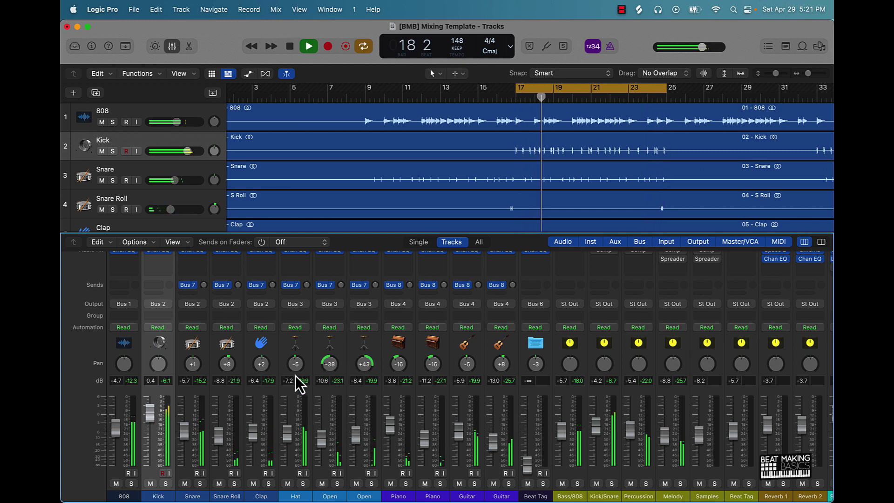
{"action": "left_click_drag", "start_coordinate": [295, 366], "coordinate": [295, 369]}
{"action": "key", "text": "space"}
- Raise the Beat Tag track's fader to -15.4 dB
{"action": "scroll", "coordinate": [557, 447], "scroll_direction": "right", "scroll_amount": 3}
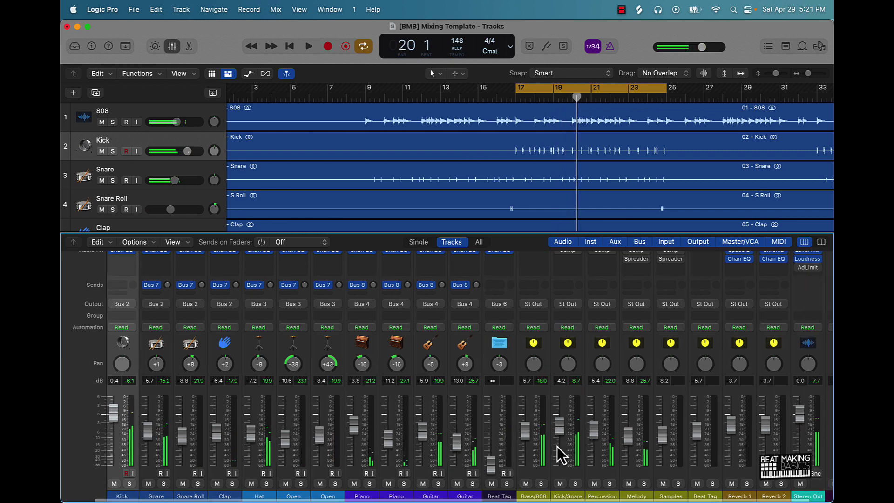
{"action": "left_click_drag", "start_coordinate": [464, 472], "coordinate": [468, 448]}
{"action": "scroll", "coordinate": [478, 434], "scroll_direction": "up", "scroll_amount": 3}
{"action": "scroll", "coordinate": [478, 434], "scroll_direction": "left", "scroll_amount": 3}
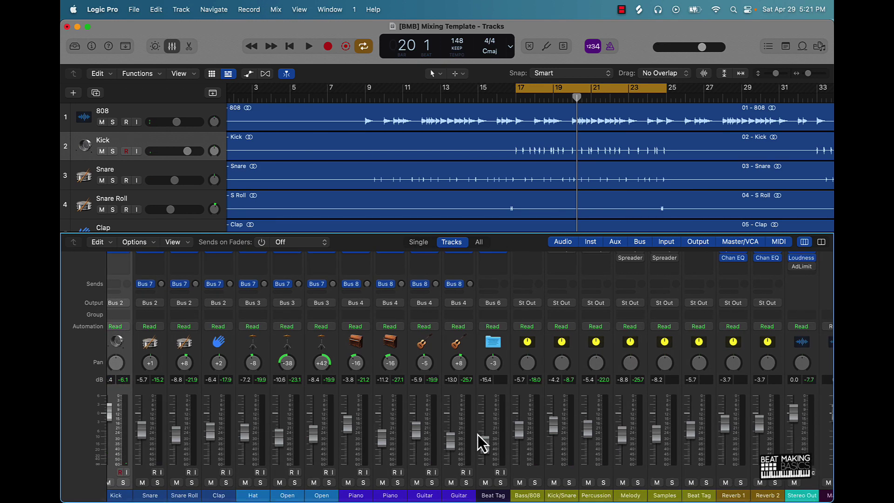
- Raise the Clap's Bus 7 send to -20.1 dB and play the loop to check the signal reaching Reverb 1
{"action": "scroll", "coordinate": [478, 434], "scroll_direction": "up", "scroll_amount": 2}
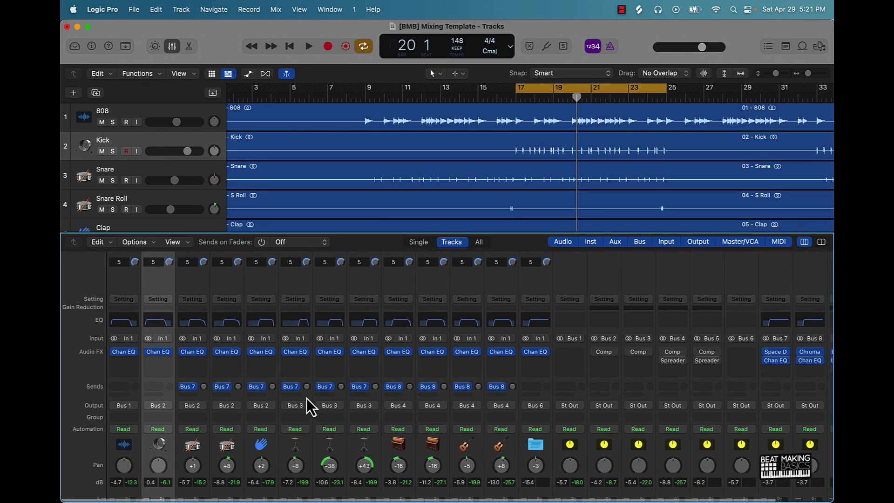
{"action": "scroll", "coordinate": [305, 403], "scroll_direction": "down", "scroll_amount": 4}
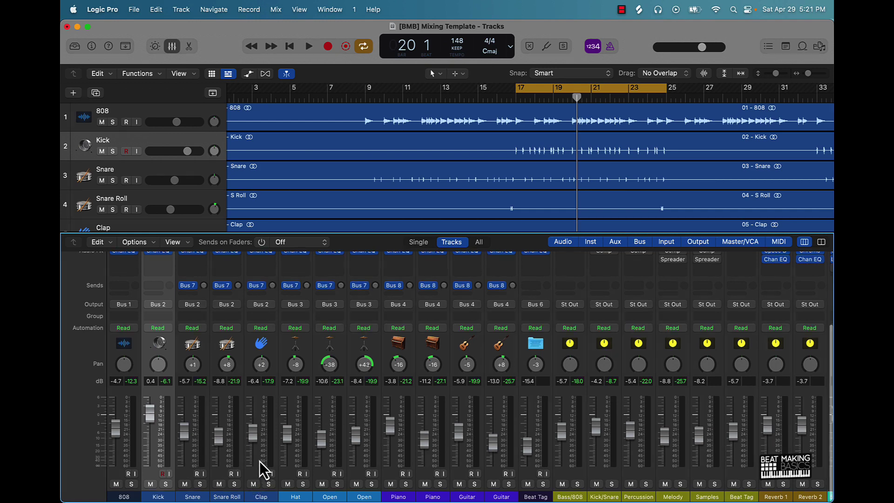
{"action": "scroll", "coordinate": [257, 447], "scroll_direction": "up", "scroll_amount": 3}
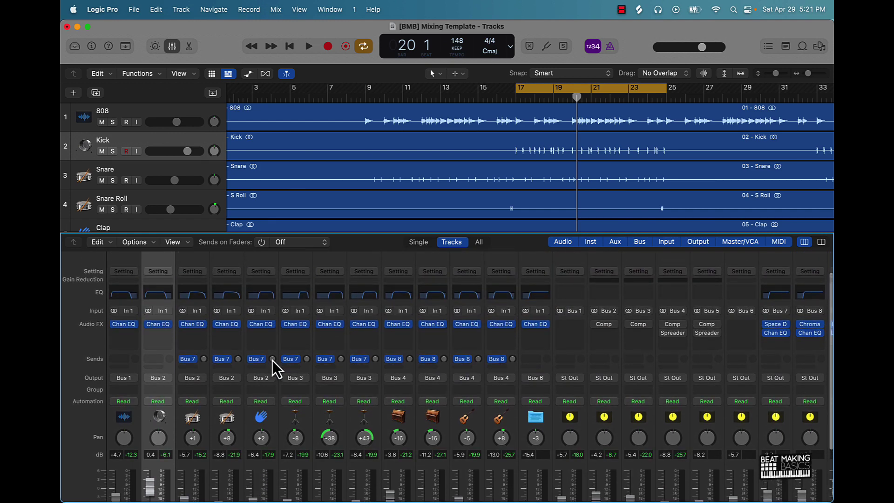
{"action": "left_click_drag", "start_coordinate": [273, 361], "coordinate": [273, 350]}
{"action": "key", "text": "space"}
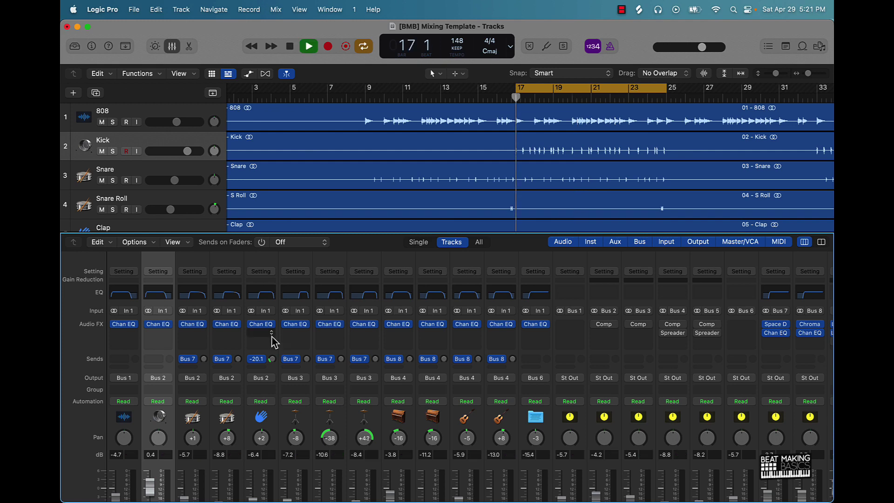
{"action": "scroll", "coordinate": [269, 395], "scroll_direction": "down", "scroll_amount": 3}
{"action": "scroll", "coordinate": [269, 395], "scroll_direction": "down", "scroll_amount": 1}
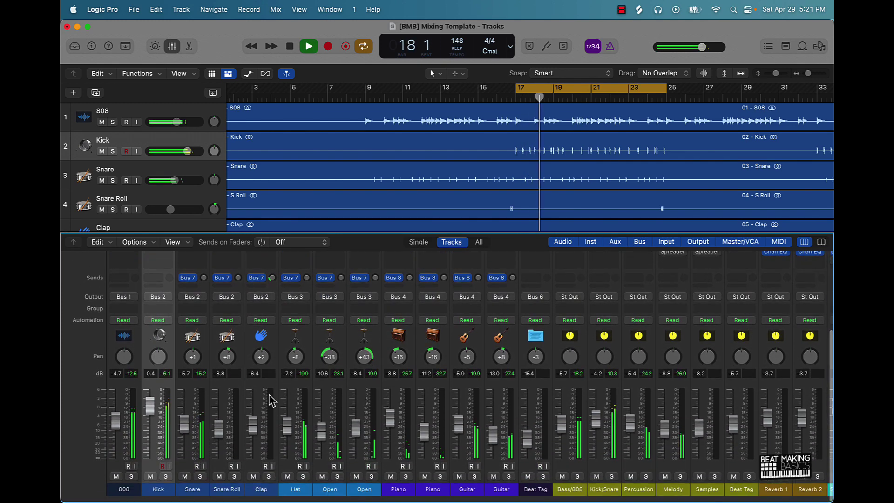
{"action": "scroll", "coordinate": [271, 394], "scroll_direction": "right", "scroll_amount": 3}
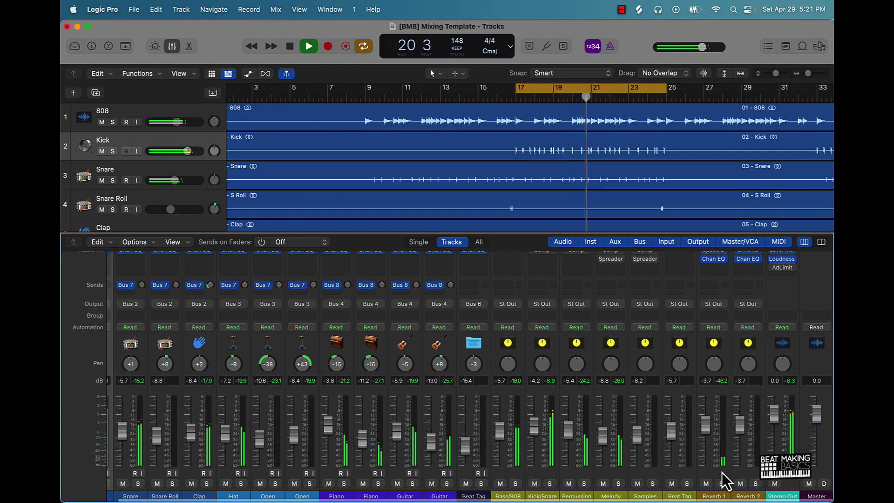
{"action": "scroll", "coordinate": [719, 477], "scroll_direction": "up", "scroll_amount": 3}
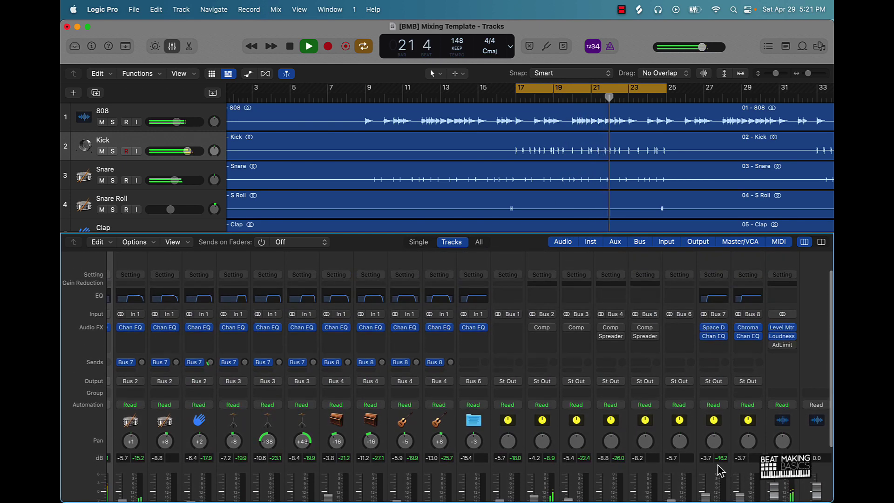
{"action": "scroll", "coordinate": [719, 472], "scroll_direction": "left", "scroll_amount": 3}
{"action": "key", "text": "space"}
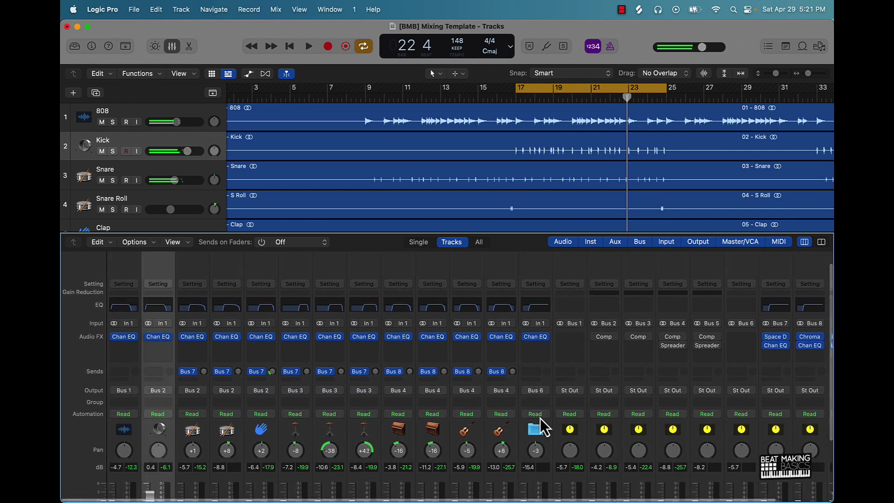
- During playback, raise the Bus 8 sends on both Piano and both Guitar channels, with the first Guitar's at -10.9 dB, and turn off the cycle range
{"action": "scroll", "coordinate": [495, 419], "scroll_direction": "down", "scroll_amount": 3}
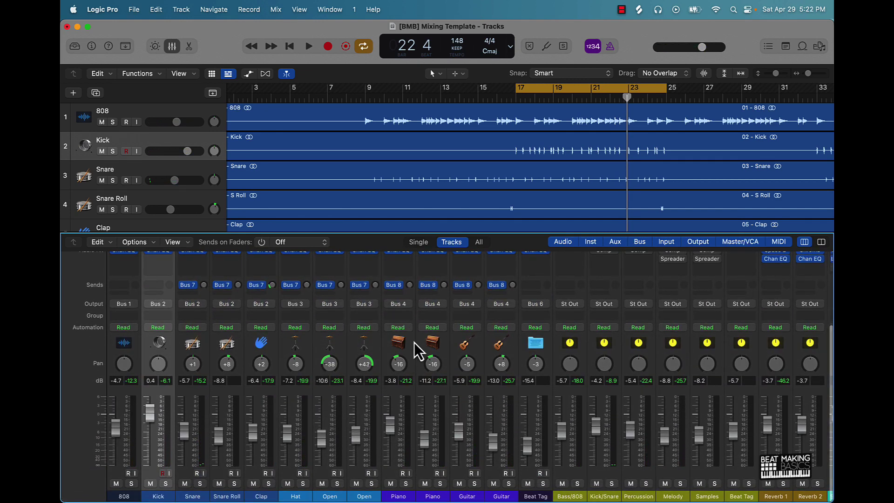
{"action": "scroll", "coordinate": [415, 343], "scroll_direction": "up", "scroll_amount": 2}
{"action": "scroll", "coordinate": [421, 309], "scroll_direction": "right", "scroll_amount": 3}
{"action": "key", "text": "space"}
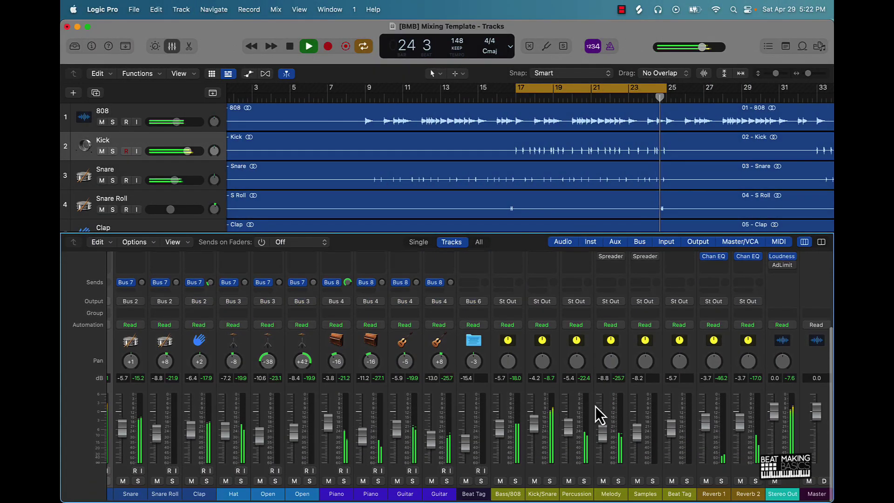
{"action": "left_click_drag", "start_coordinate": [346, 283], "coordinate": [421, 238]}
{"action": "scroll", "coordinate": [387, 302], "scroll_direction": "up", "scroll_amount": 1}
{"action": "scroll", "coordinate": [414, 303], "scroll_direction": "down", "scroll_amount": 1}
{"action": "left_click_drag", "start_coordinate": [414, 285], "coordinate": [448, 278]}
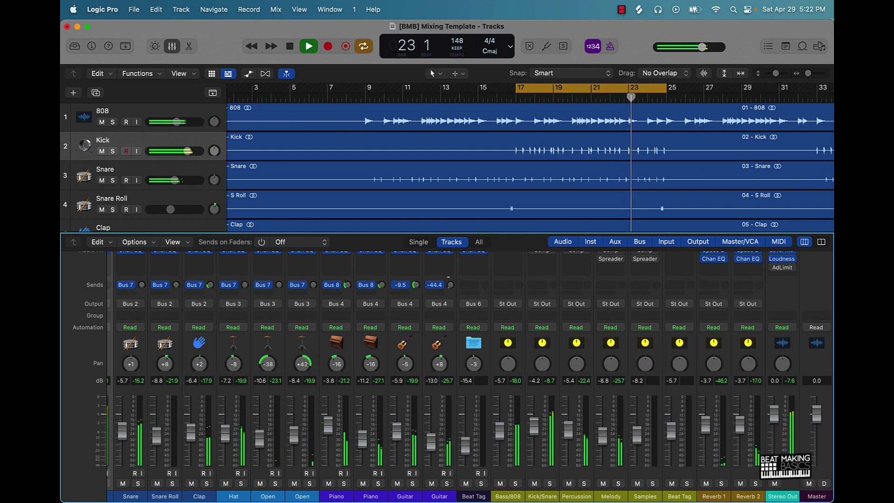
{"action": "left_click", "coordinate": [573, 89]}
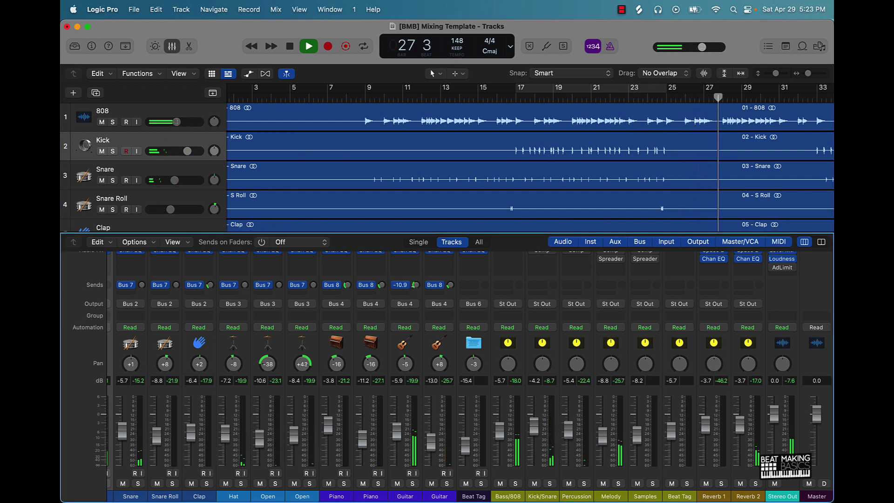
{"action": "mouse_move", "coordinate": [413, 290]}
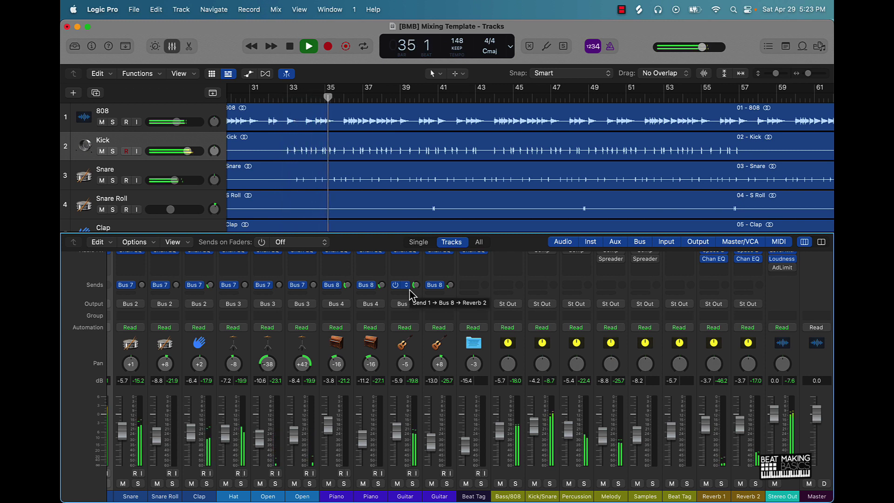
- Open the Stereo Out's Level Meter and play the song to check the peak level of the mix
{"action": "scroll", "coordinate": [410, 289], "scroll_direction": "up", "scroll_amount": 5}
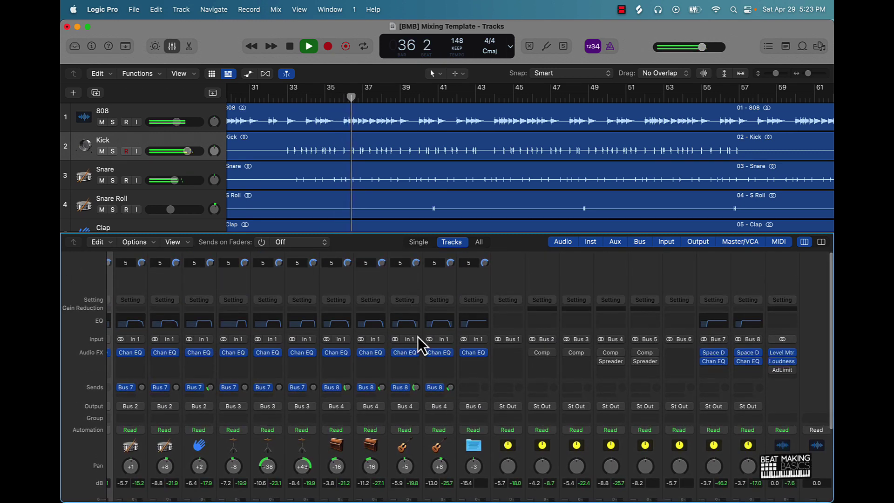
{"action": "scroll", "coordinate": [425, 371], "scroll_direction": "down", "scroll_amount": 4}
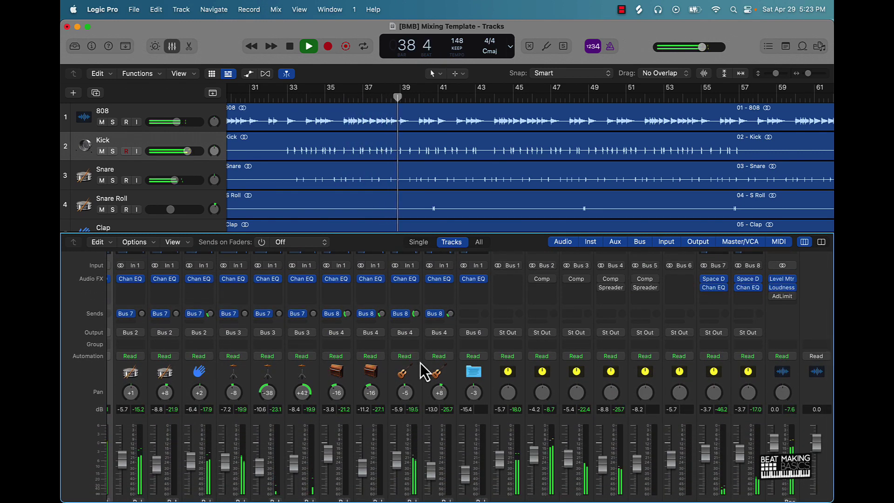
{"action": "key", "text": "space"}
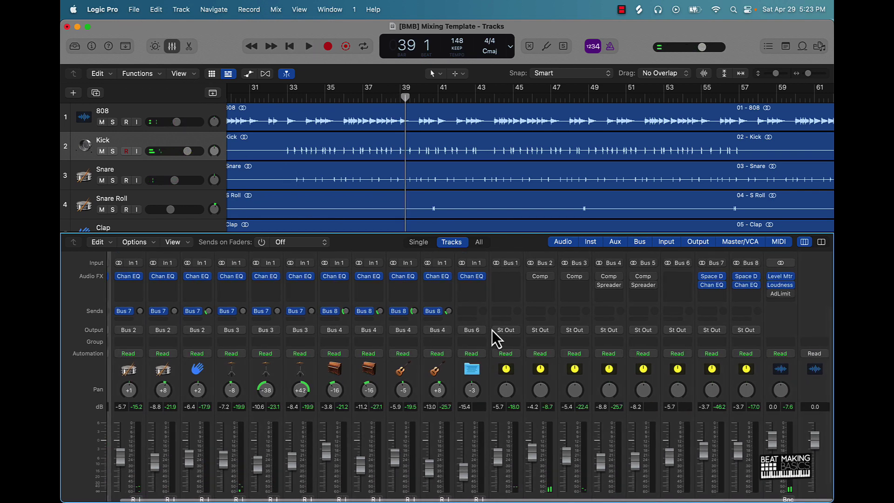
{"action": "scroll", "coordinate": [494, 345], "scroll_direction": "down", "scroll_amount": 1}
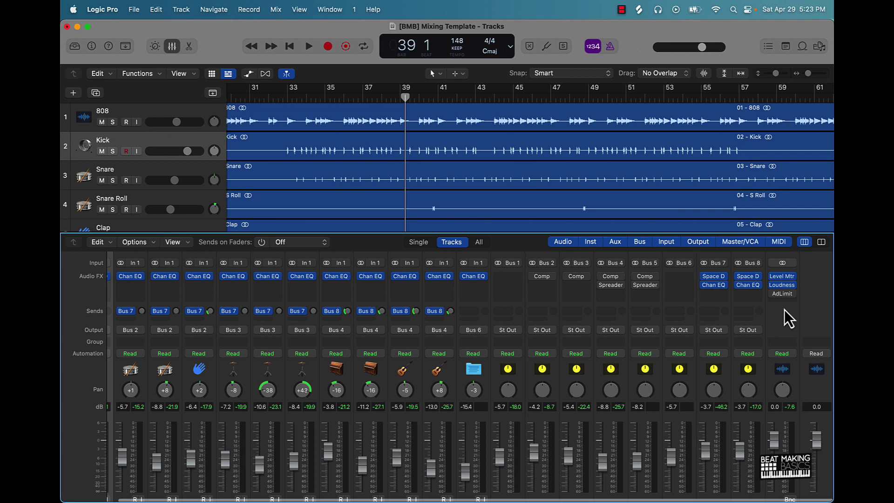
{"action": "scroll", "coordinate": [782, 309], "scroll_direction": "down", "scroll_amount": 2}
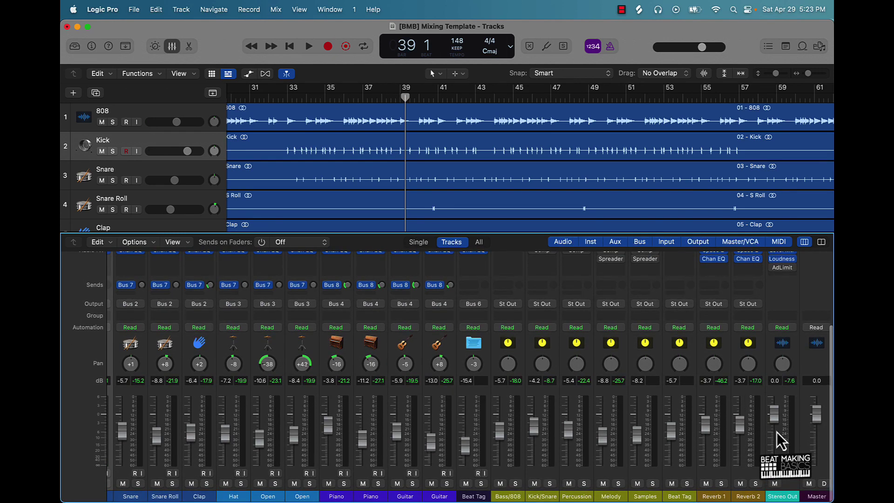
{"action": "scroll", "coordinate": [780, 271], "scroll_direction": "up", "scroll_amount": 3}
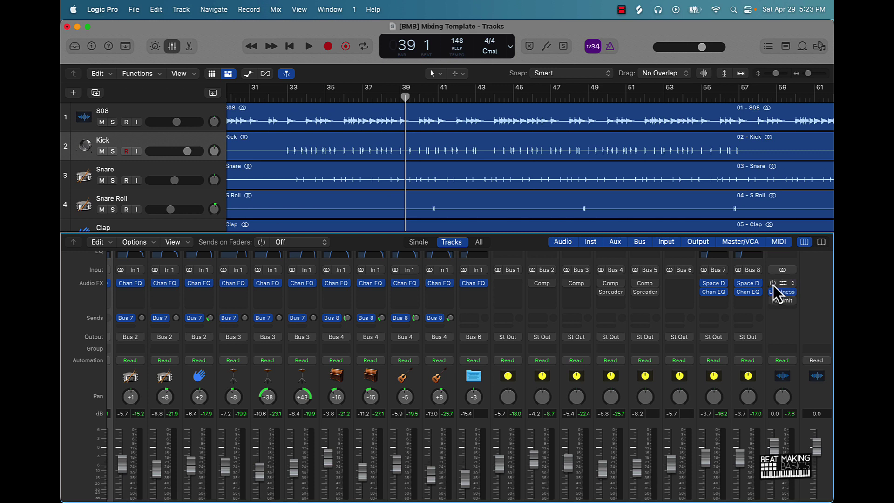
{"action": "left_click", "coordinate": [779, 285]}
{"action": "key", "text": "space"}
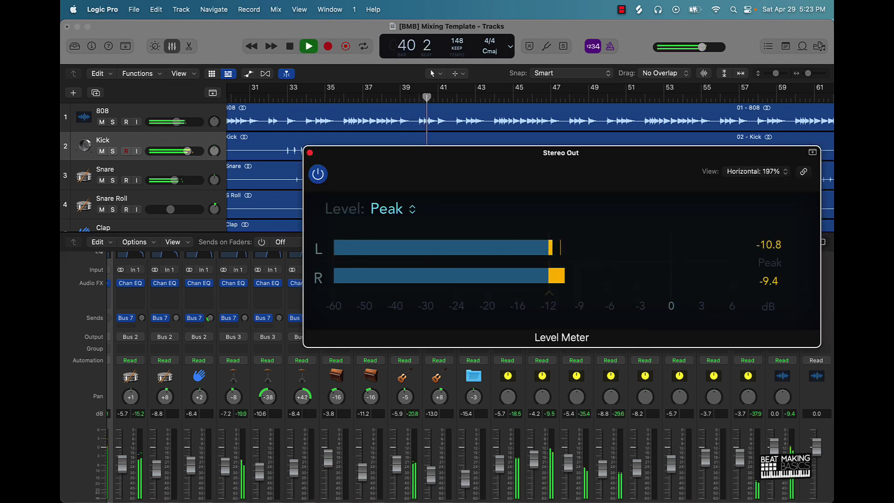
- Raise all bus and reverb faders together by 2.7 dB, bringing Bass/808 to -3.0 dB and Melody to -6.1 dB, and play the result
{"action": "scroll", "coordinate": [638, 433], "scroll_direction": "down", "scroll_amount": 3}
{"action": "scroll", "coordinate": [648, 445], "scroll_direction": "up", "scroll_amount": 1}
{"action": "key", "text": "space"}
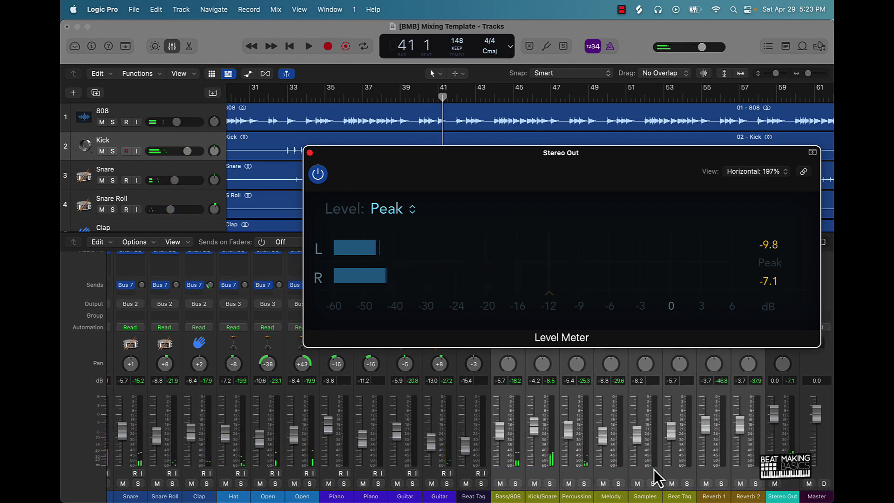
{"action": "left_click", "coordinate": [503, 447]}
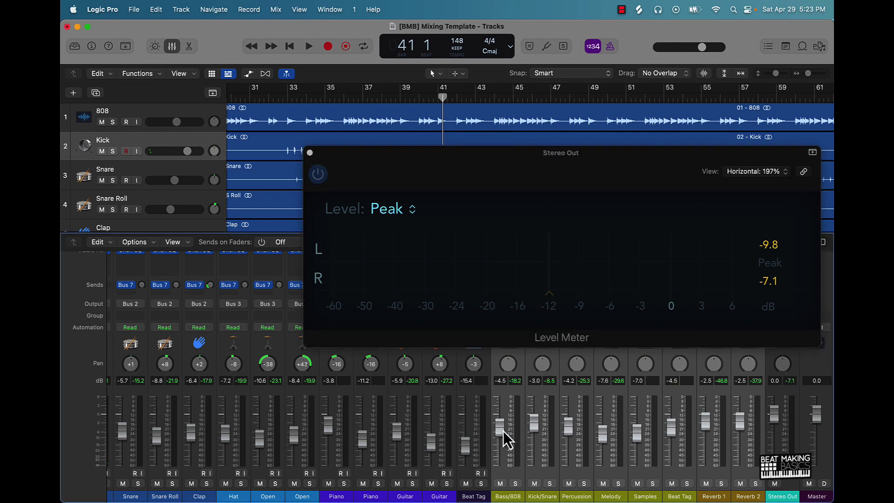
{"action": "key", "text": "space"}
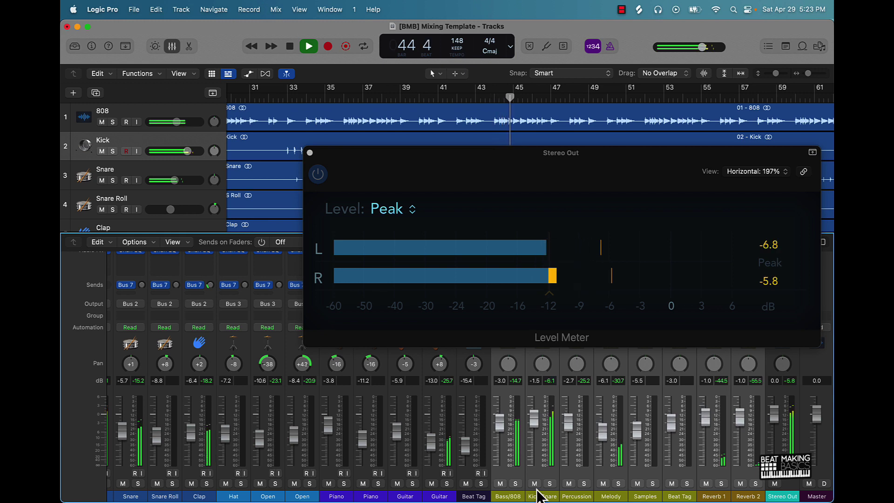
- During playback, raise the Bass/808 bus to 0.2 dB and the Kick/Snare bus to 1.8 dB, and pan the Snare to -1
{"action": "left_click", "coordinate": [515, 473]}
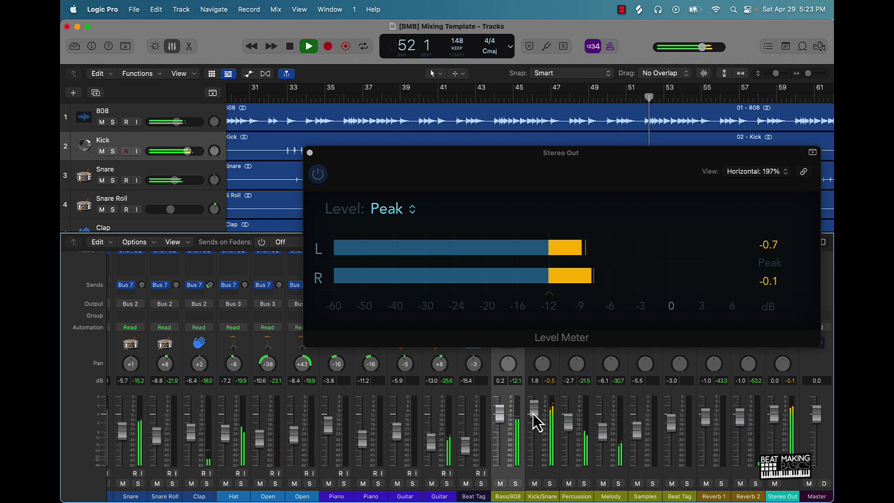
{"action": "scroll", "coordinate": [289, 399], "scroll_direction": "left", "scroll_amount": 3}
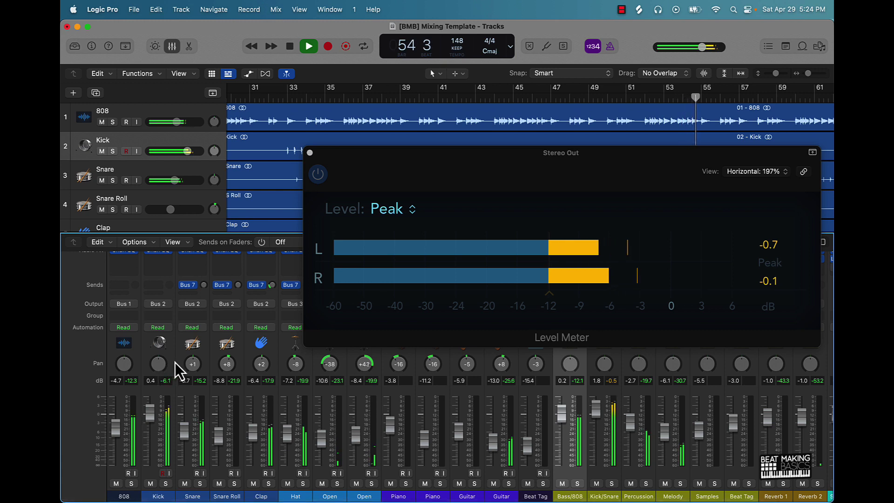
{"action": "left_click_drag", "start_coordinate": [193, 364], "coordinate": [196, 373]}
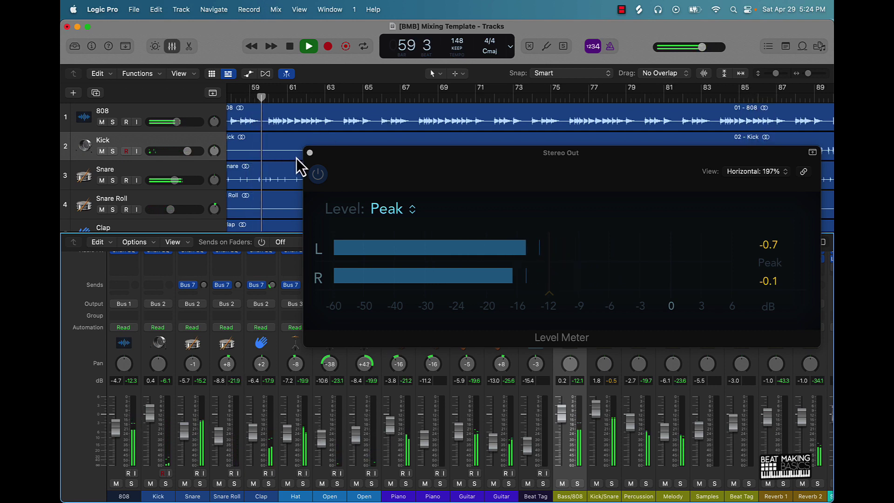
{"action": "left_click", "coordinate": [310, 153]}
- Enable the Spreader on the Melody bus and set its intensity to 13 % while the song plays
{"action": "scroll", "coordinate": [599, 424], "scroll_direction": "up", "scroll_amount": 5}
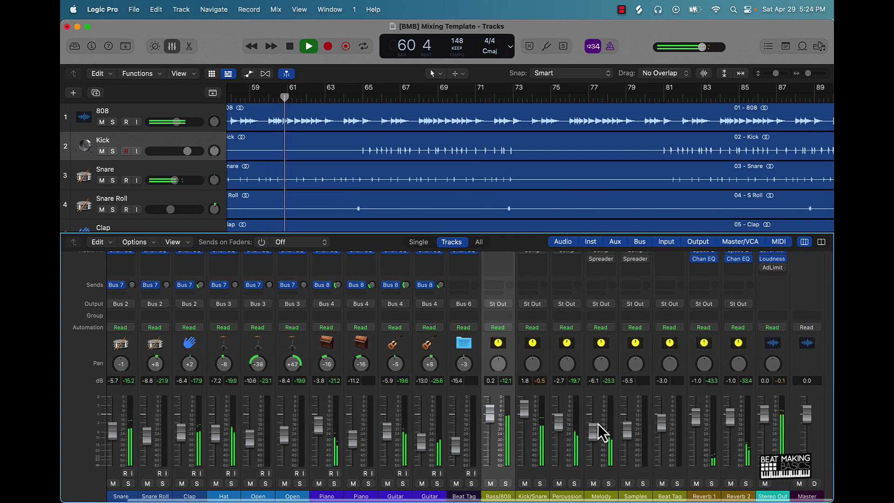
{"action": "scroll", "coordinate": [598, 424], "scroll_direction": "right", "scroll_amount": 2}
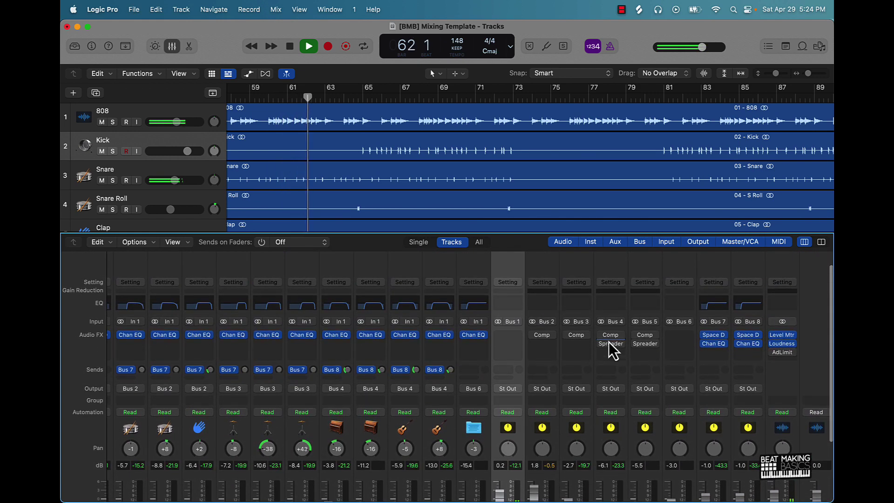
{"action": "key", "text": "space"}
{"action": "scroll", "coordinate": [625, 363], "scroll_direction": "down", "scroll_amount": 4}
{"action": "scroll", "coordinate": [626, 365], "scroll_direction": "up", "scroll_amount": 4}
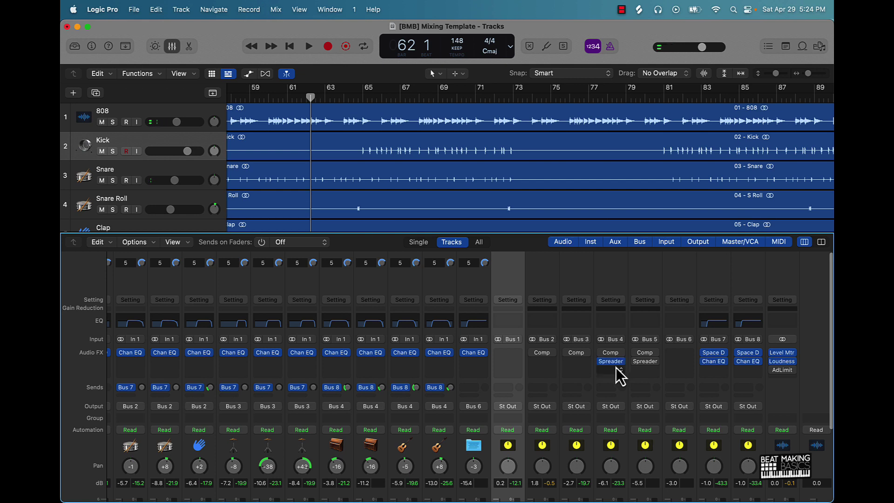
{"action": "key", "text": "space"}
{"action": "left_click", "coordinate": [611, 363]}
{"action": "left_click", "coordinate": [611, 363]}
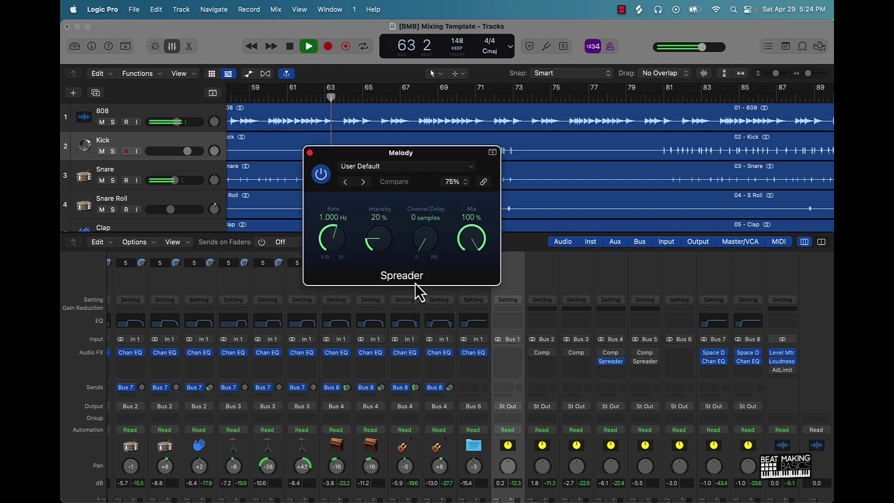
{"action": "left_click_drag", "start_coordinate": [387, 239], "coordinate": [373, 261]}
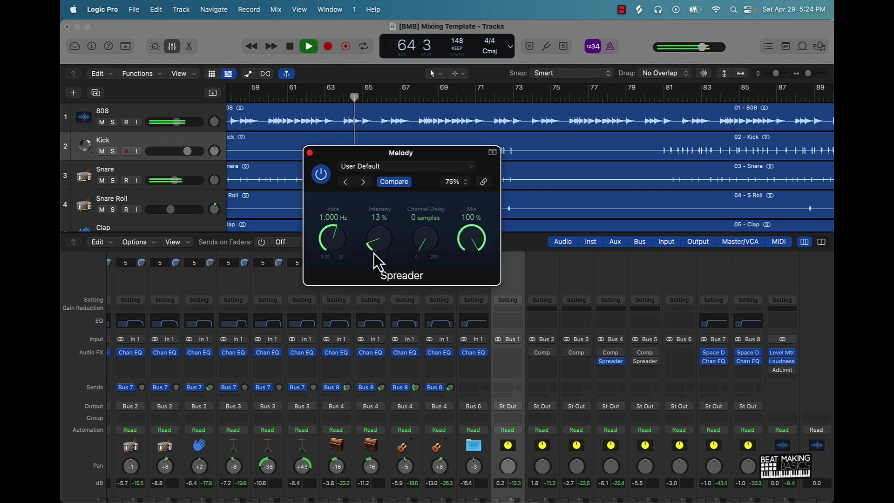
{"action": "left_click", "coordinate": [310, 153]}
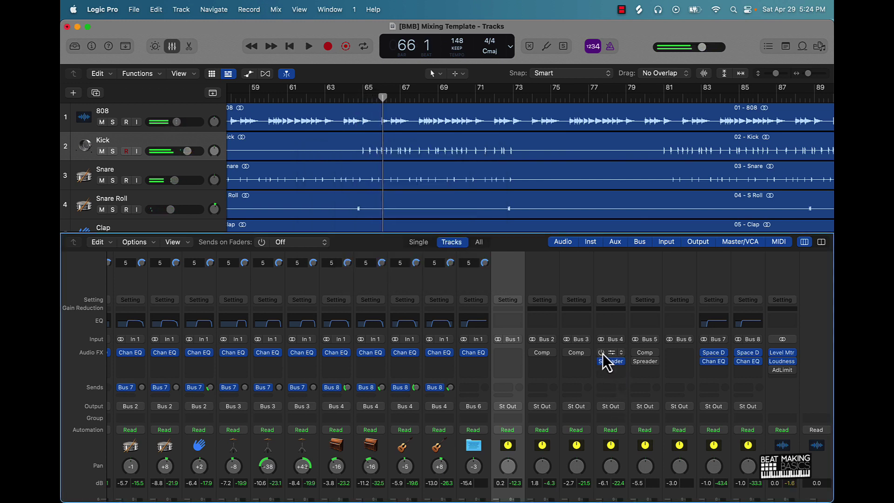
- Enable the Compressor on the Melody bus, lower its threshold and set its ratio to 3.1:1 during playback
{"action": "key", "text": "space"}
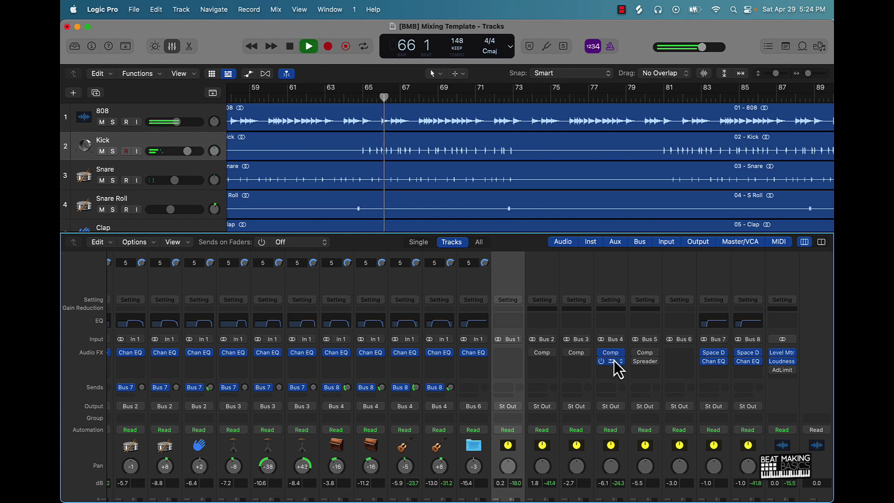
{"action": "scroll", "coordinate": [608, 392], "scroll_direction": "down", "scroll_amount": 5}
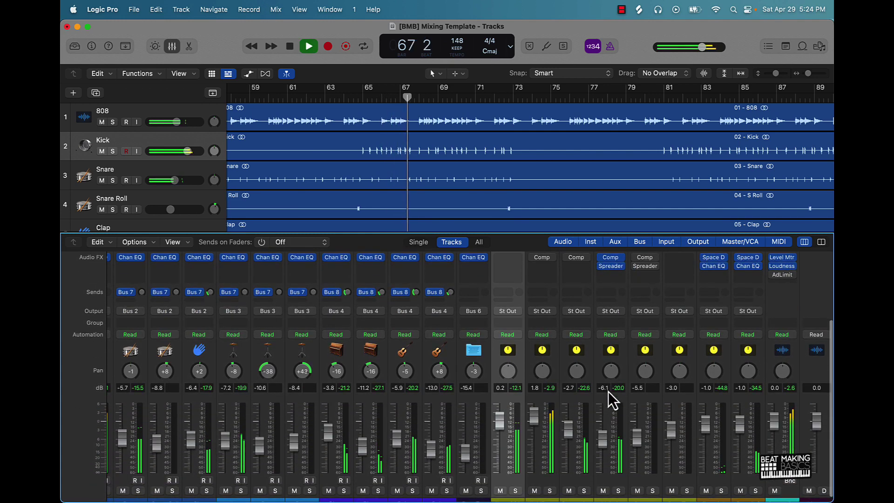
{"action": "scroll", "coordinate": [608, 392], "scroll_direction": "up", "scroll_amount": 5}
{"action": "left_click", "coordinate": [606, 361]}
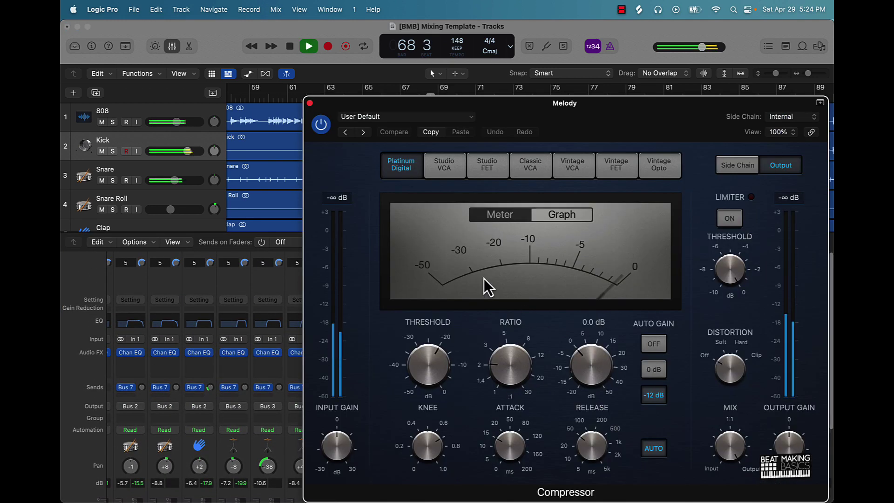
{"action": "mouse_move", "coordinate": [435, 355]}
{"action": "left_mouse_down"}
{"action": "mouse_move", "coordinate": [416, 379]}
{"action": "mouse_move", "coordinate": [422, 362]}
{"action": "left_mouse_up"}
{"action": "left_click_drag", "start_coordinate": [499, 362], "coordinate": [508, 356]}
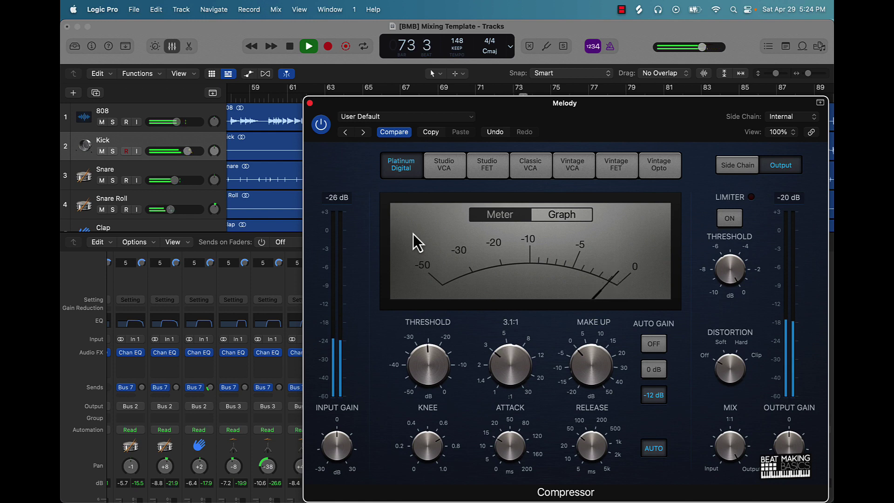
{"action": "left_click", "coordinate": [310, 103]}
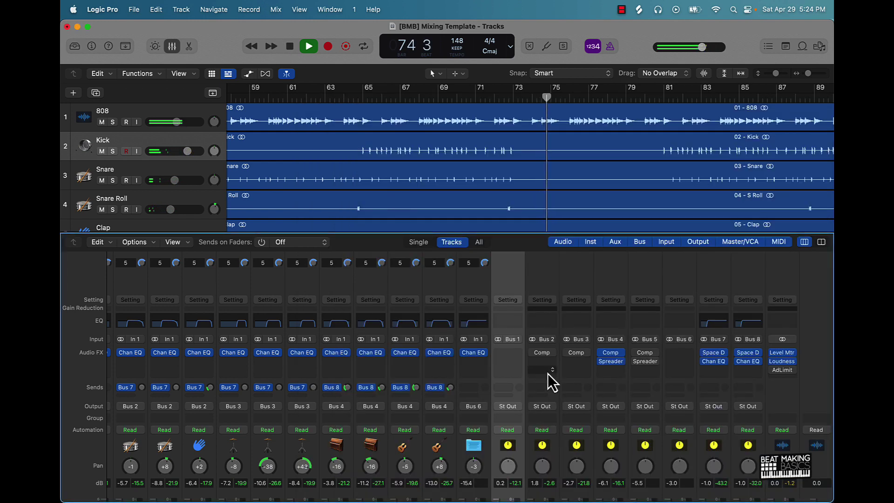
- Close the mixer, stop playback and extend the project end to about bar 137, past the last Guitar 1 region
{"action": "scroll", "coordinate": [552, 379], "scroll_direction": "down", "scroll_amount": 5}
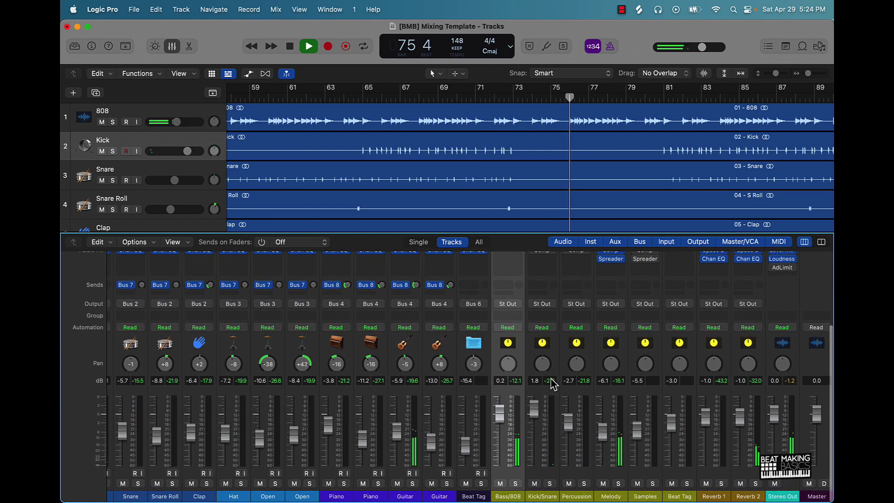
{"action": "scroll", "coordinate": [551, 383], "scroll_direction": "up", "scroll_amount": 3}
{"action": "scroll", "coordinate": [551, 383], "scroll_direction": "down", "scroll_amount": 3}
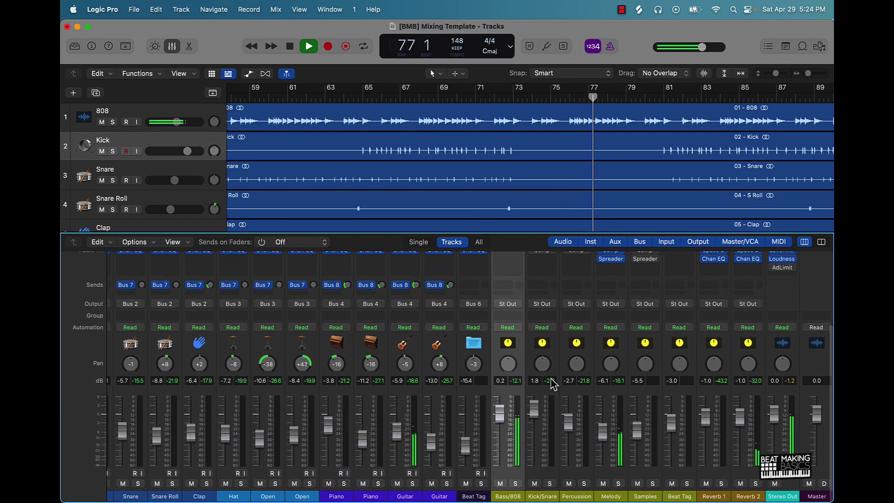
{"action": "scroll", "coordinate": [551, 383], "scroll_direction": "up", "scroll_amount": 3}
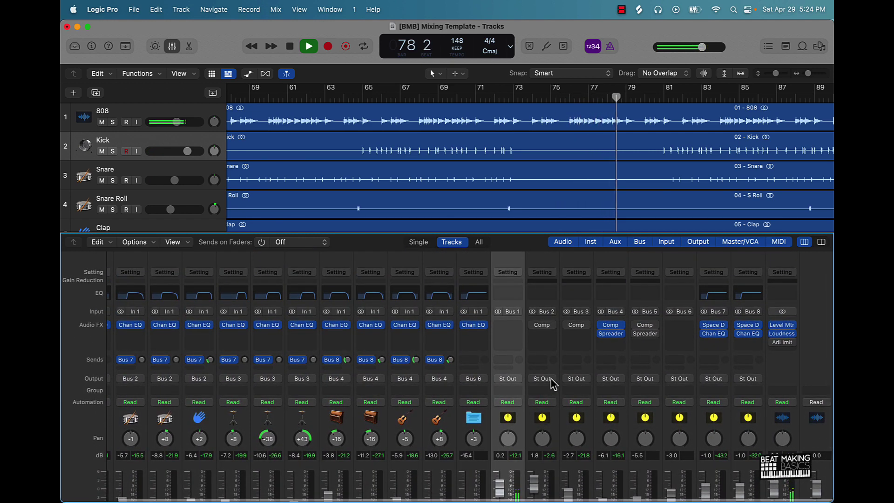
{"action": "left_click", "coordinate": [172, 47]}
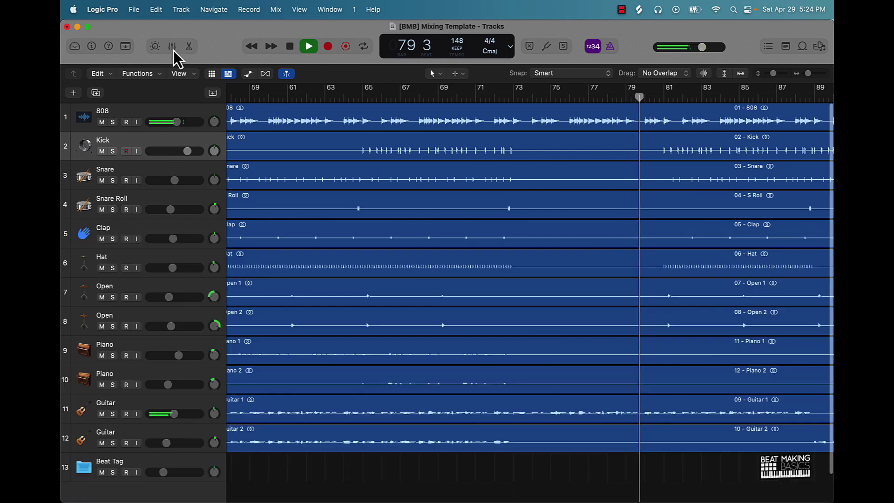
{"action": "key", "text": "super+Left"}
{"action": "key", "text": "super+Left"}
{"action": "key", "text": "super+Up"}
{"action": "key", "text": "super+Up"}
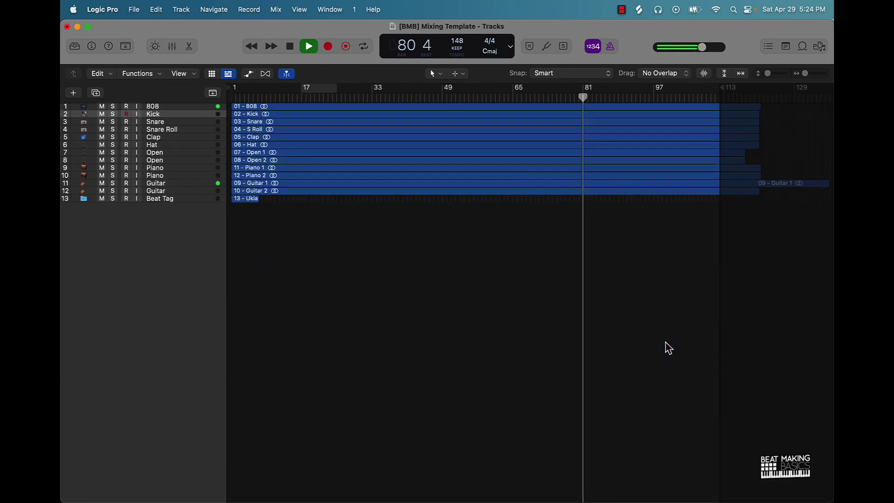
{"action": "key", "text": "space"}
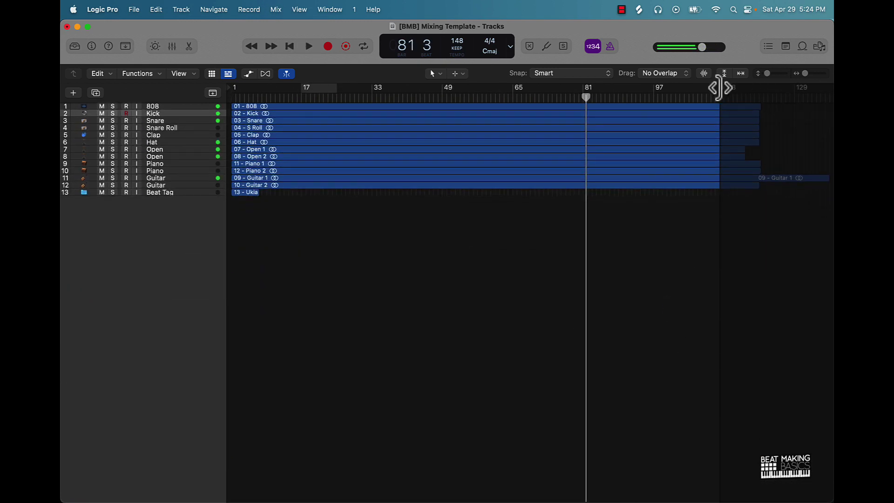
{"action": "mouse_move", "coordinate": [720, 90]}
{"action": "left_mouse_down"}
{"action": "mouse_move", "coordinate": [826, 97]}
{"action": "mouse_move", "coordinate": [807, 96]}
{"action": "left_mouse_up"}
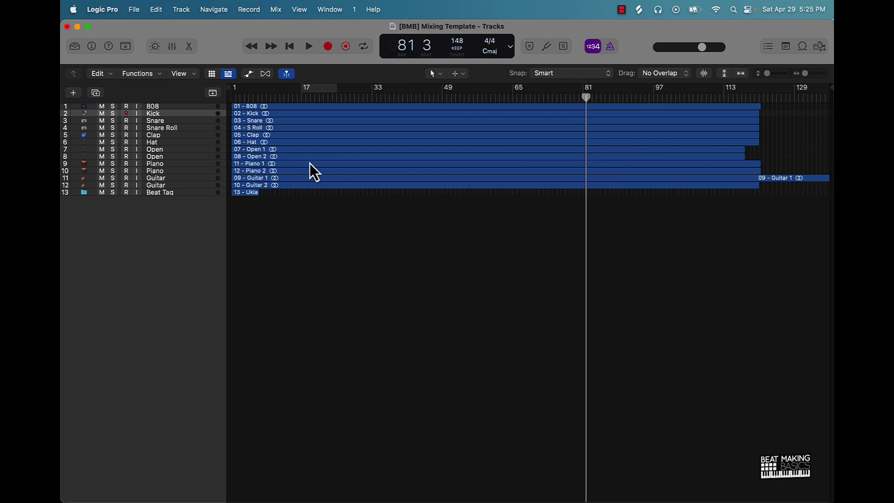
- Return to the song's start and open the bounce settings for a 24-bit Wave file, setting the sample rate to 48000
{"action": "key", "text": "super+shift+s"}
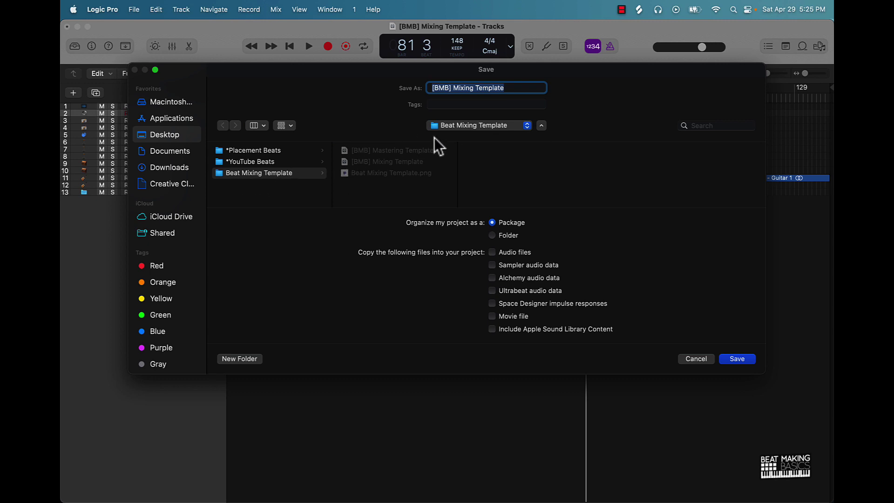
{"action": "left_click", "coordinate": [689, 359]}
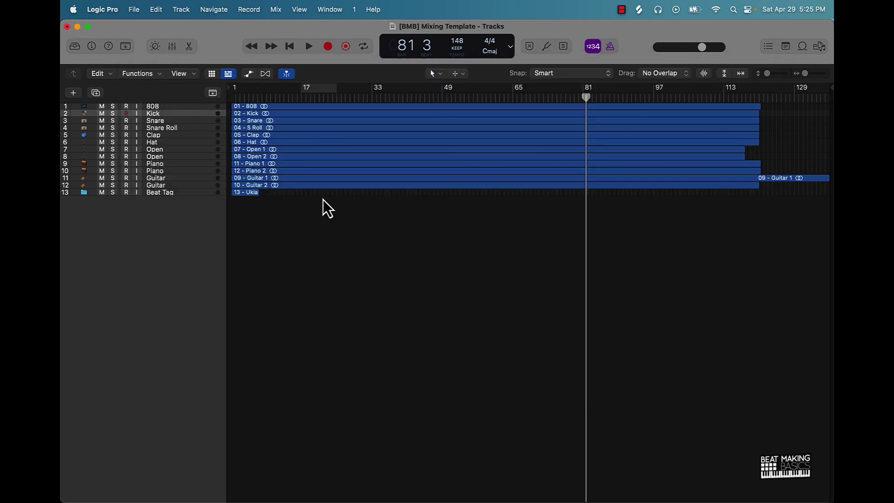
{"action": "key", "text": "Return"}
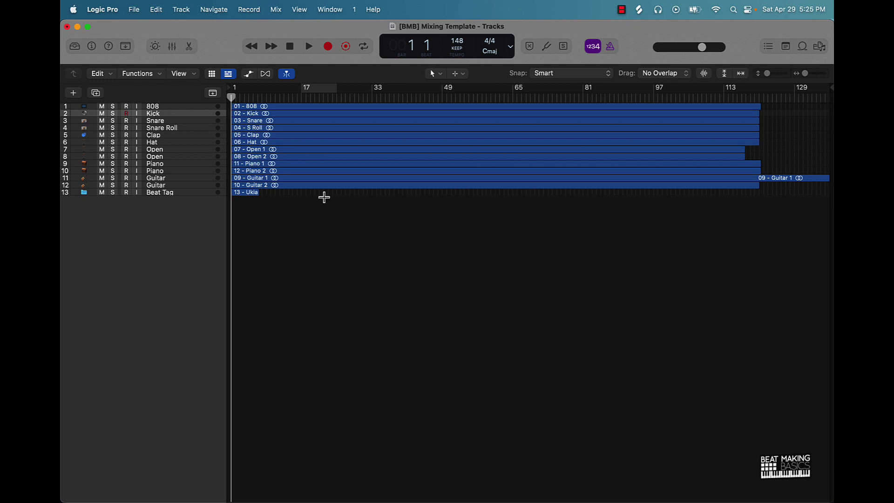
{"action": "key", "text": "super+b"}
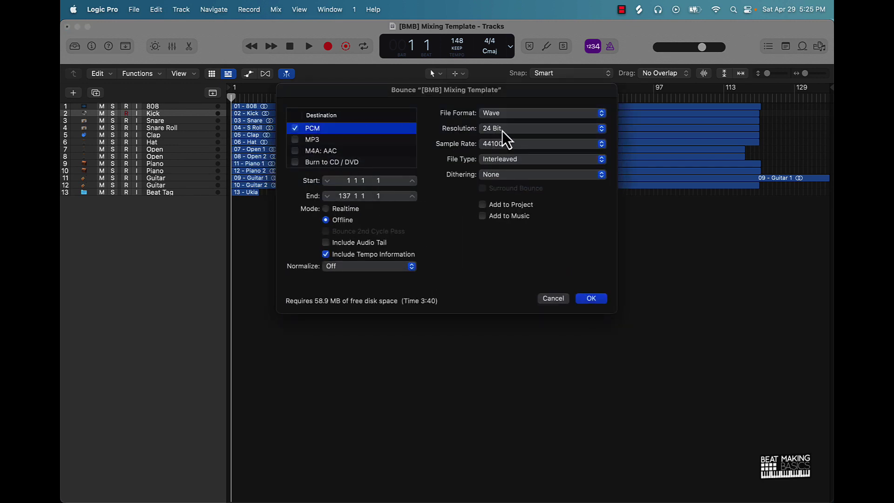
{"action": "left_click", "coordinate": [495, 143]}
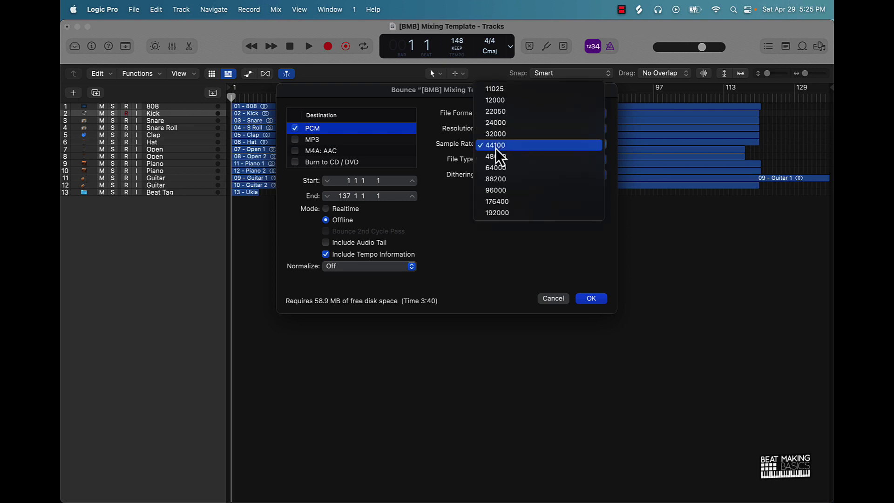
{"action": "left_click", "coordinate": [495, 151]}
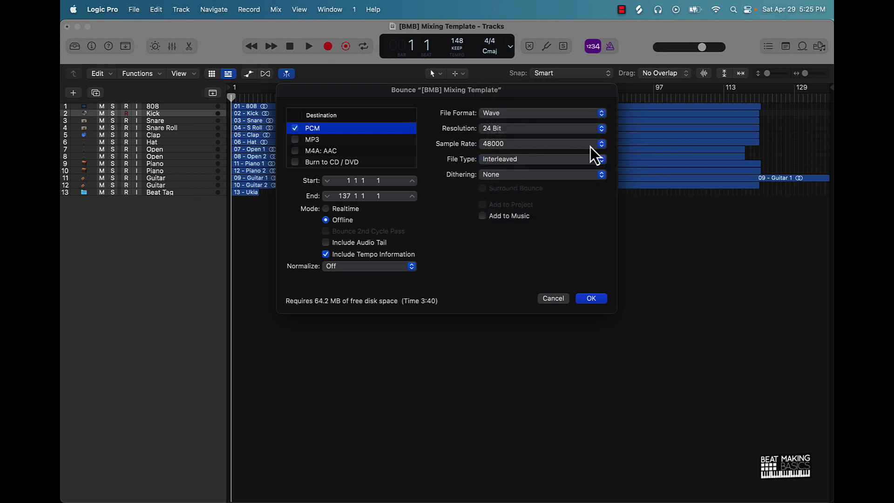